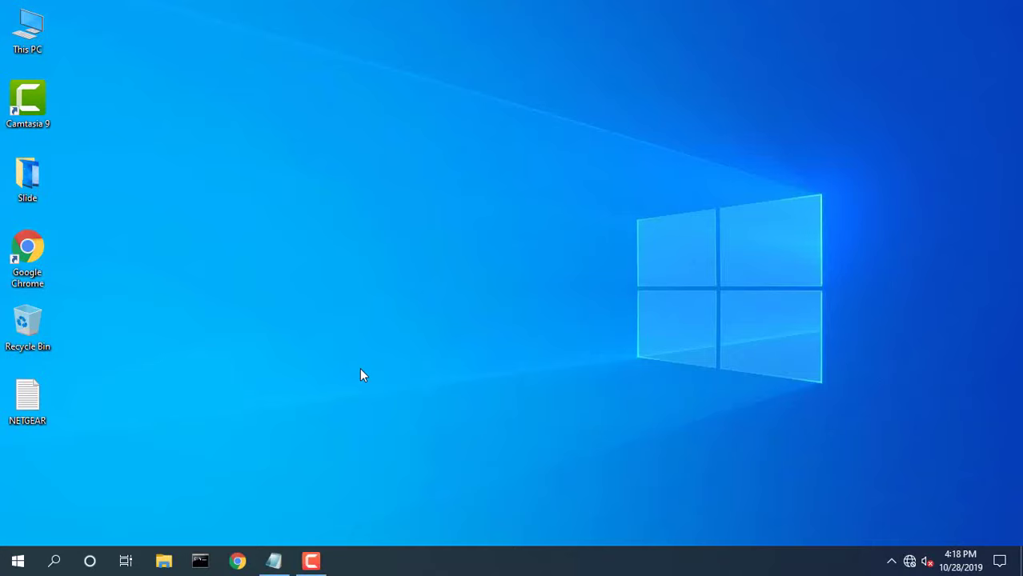
Review the setup notes outline: login, internet, wireless, guest WiFi and connection status steps
key(alt+Tab)
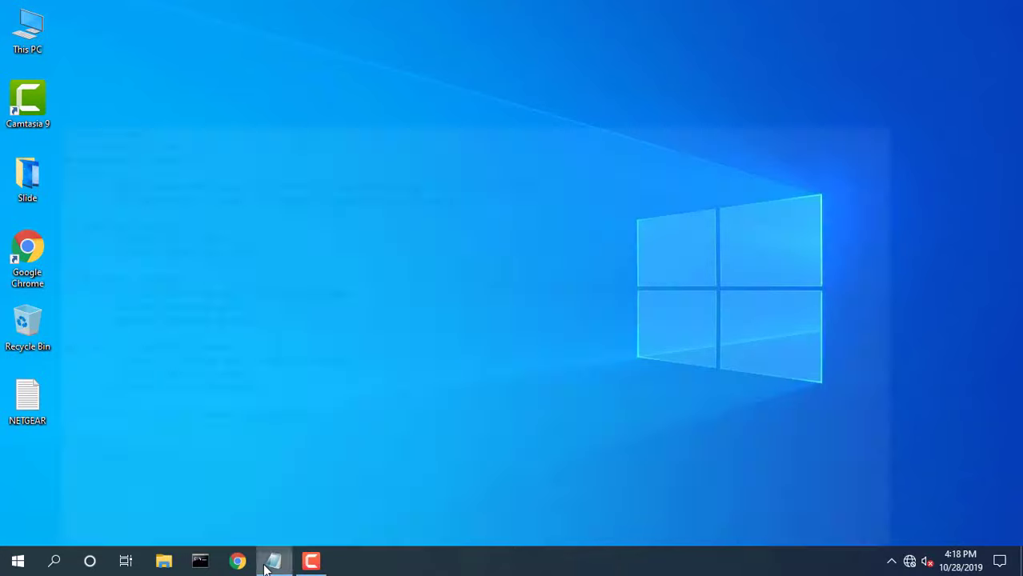
mouse_move(156, 40)
mouse_down()
mouse_move(2, 40)
mouse_move(261, 336)
mouse_move(298, 358)
mouse_up()
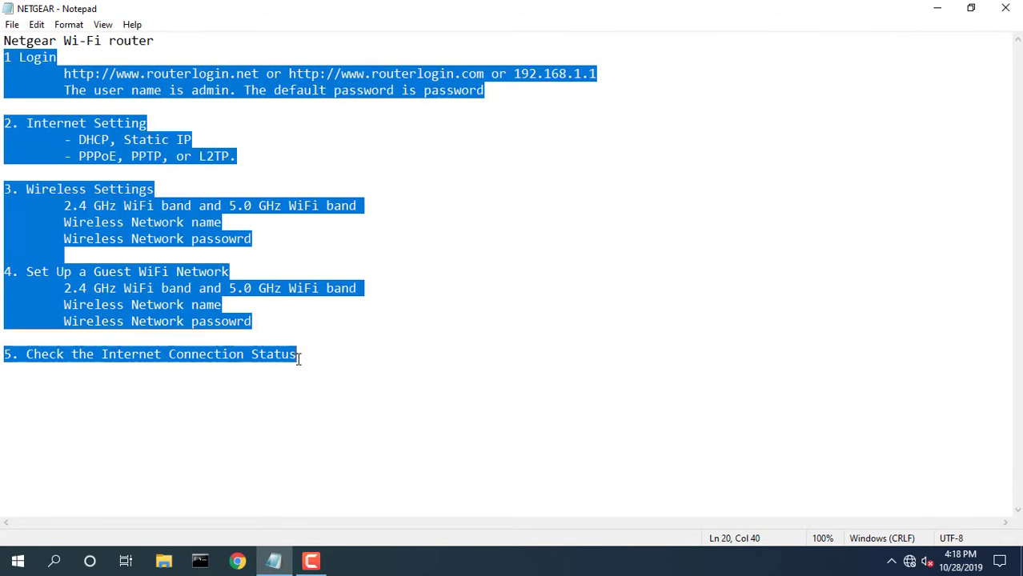
drag(58, 57, 3, 51)
drag(149, 123, 2, 123)
mouse_move(155, 189)
mouse_down()
mouse_move(43, 172)
mouse_move(2, 187)
mouse_up()
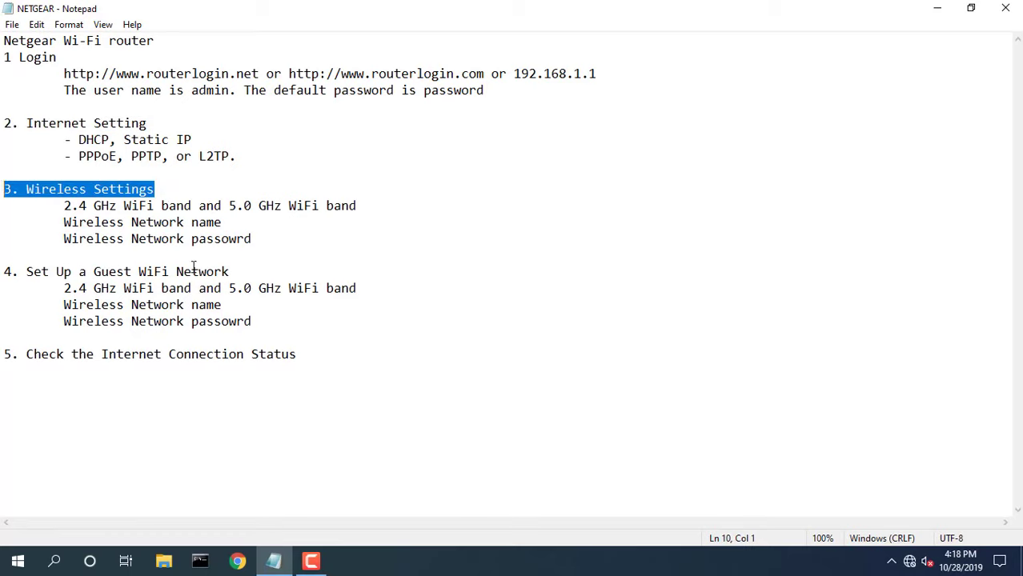
drag(230, 273, 5, 273)
drag(294, 361, 2, 354)
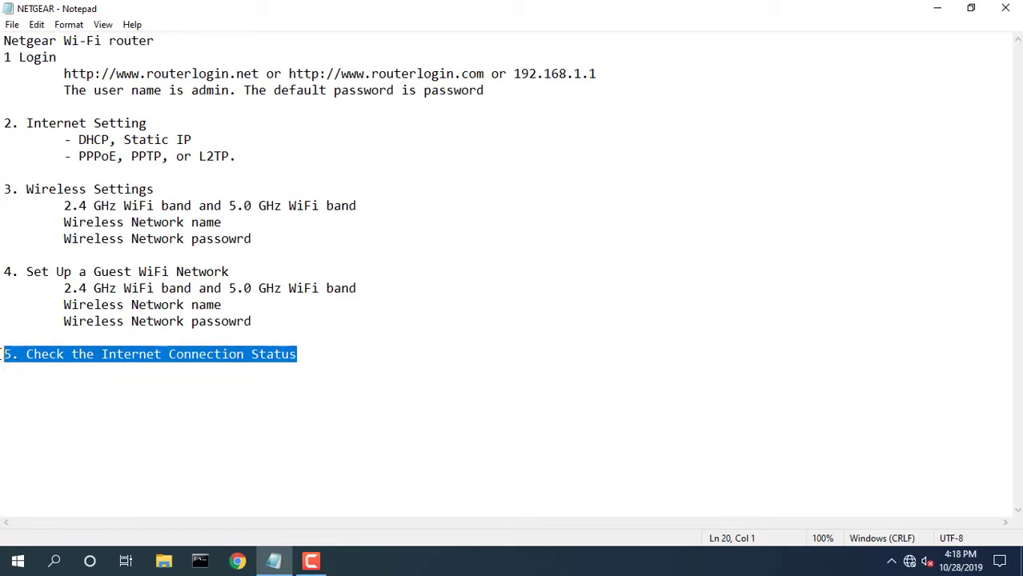
click(322, 346)
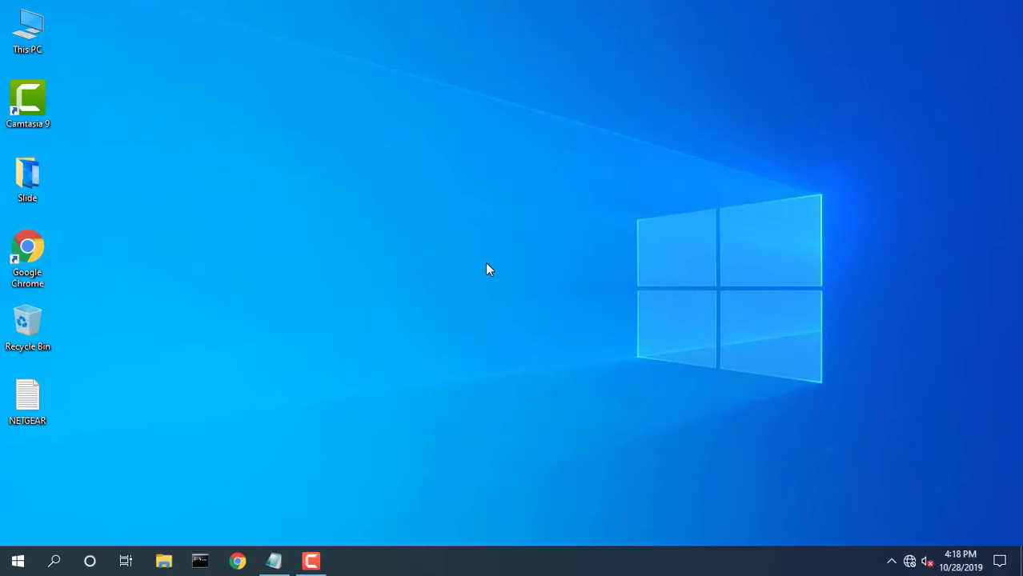
Load routerlogin.net in the browser, copying the address from the setup notes
click(238, 560)
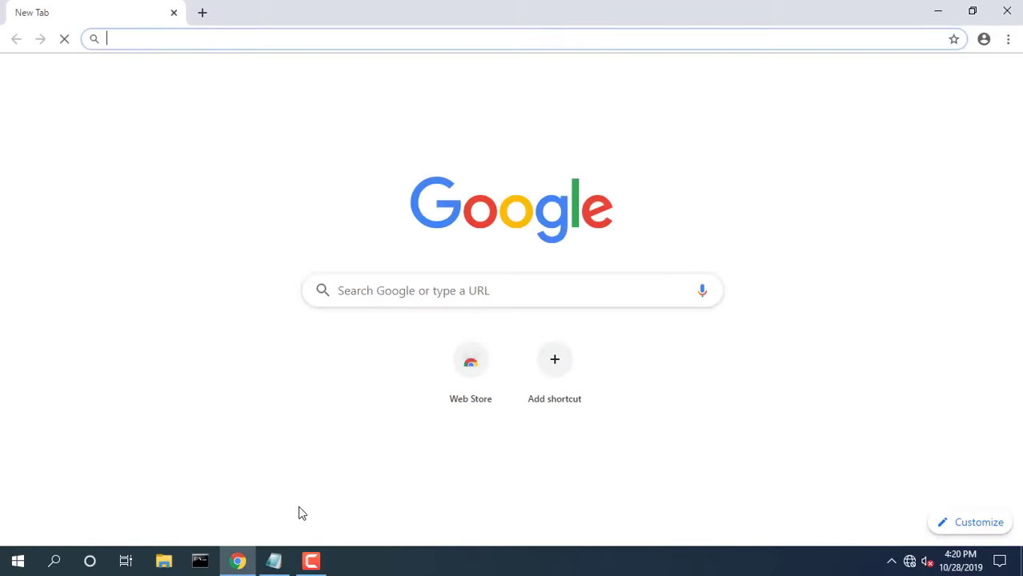
click(274, 560)
drag(65, 73, 635, 72)
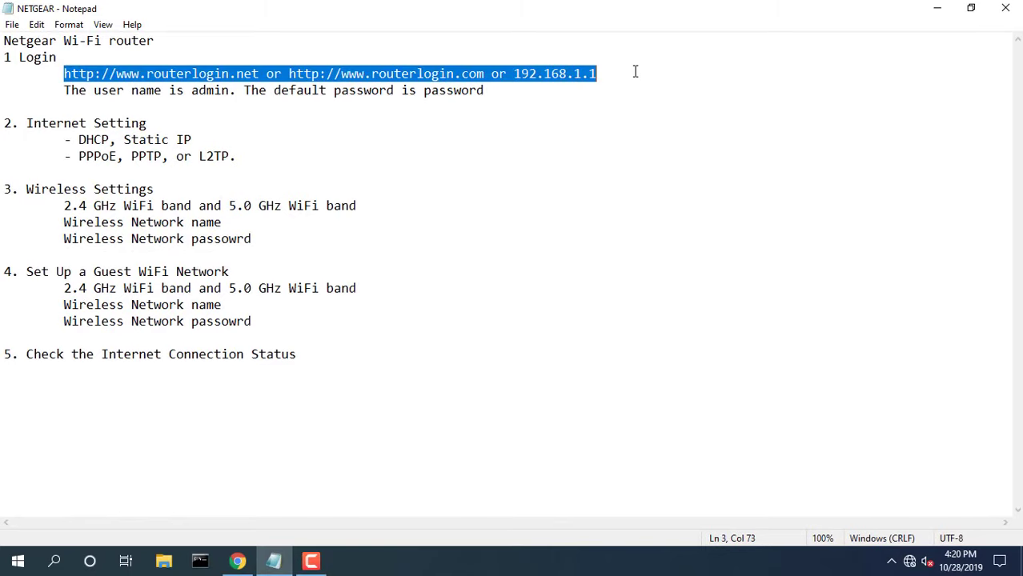
drag(117, 74, 260, 73)
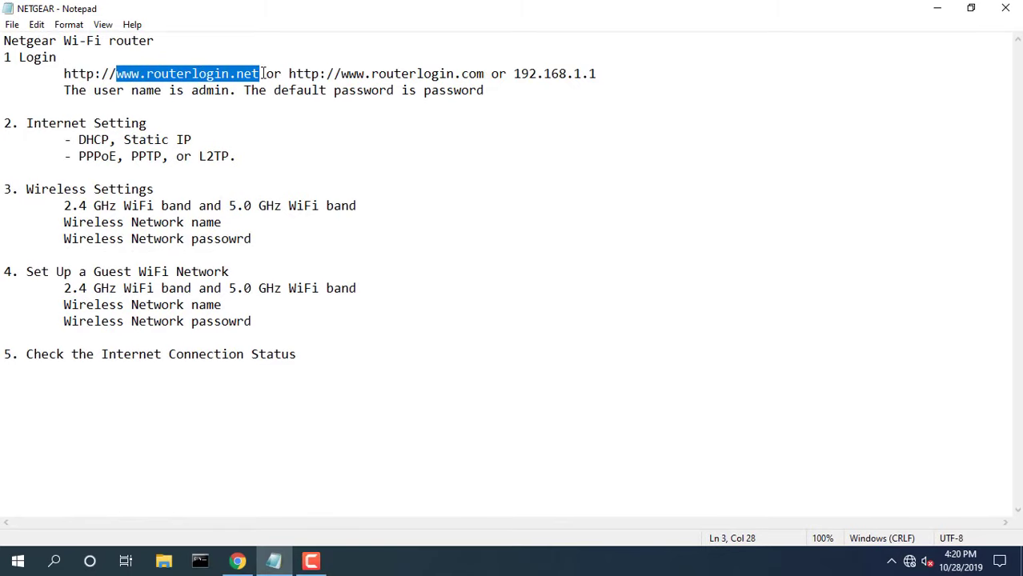
click(238, 560)
text(r)
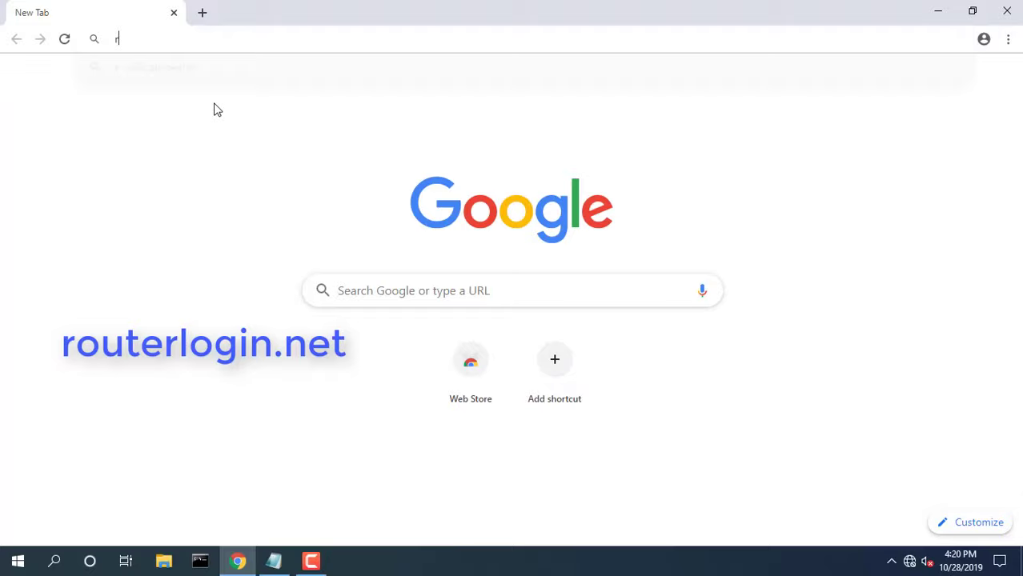
text(outerlogin)
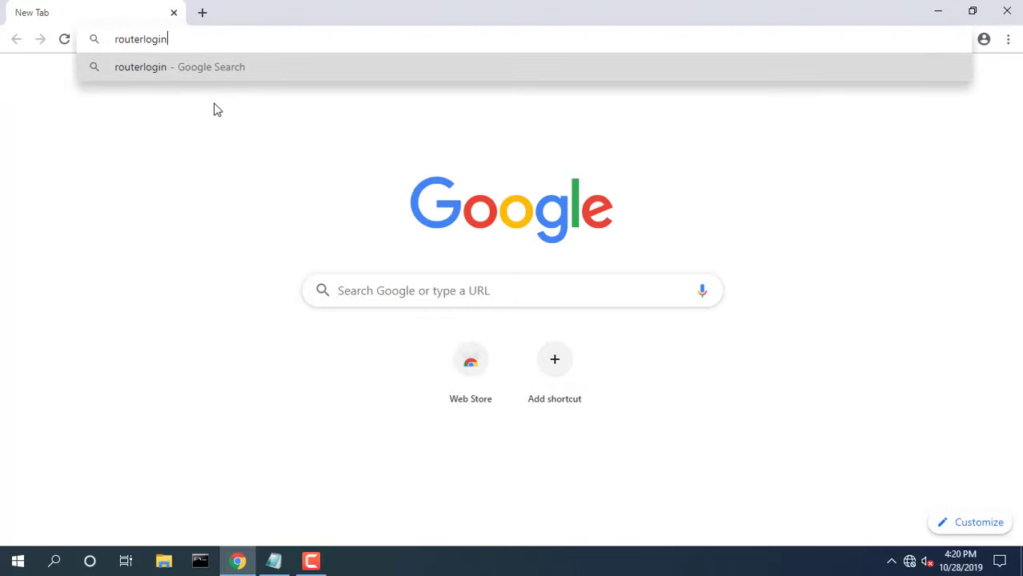
text(.n)
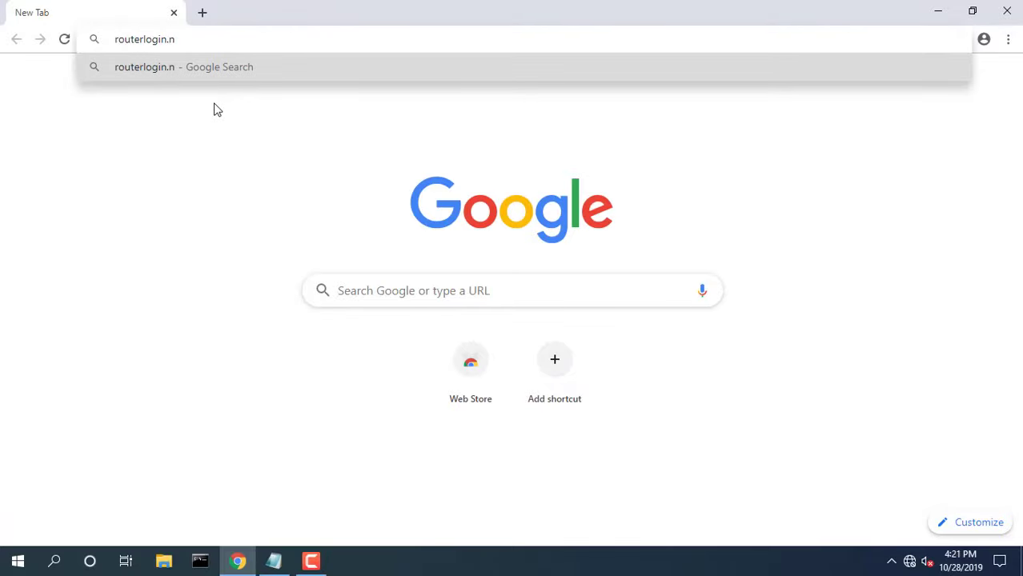
text(et)
key(Return)
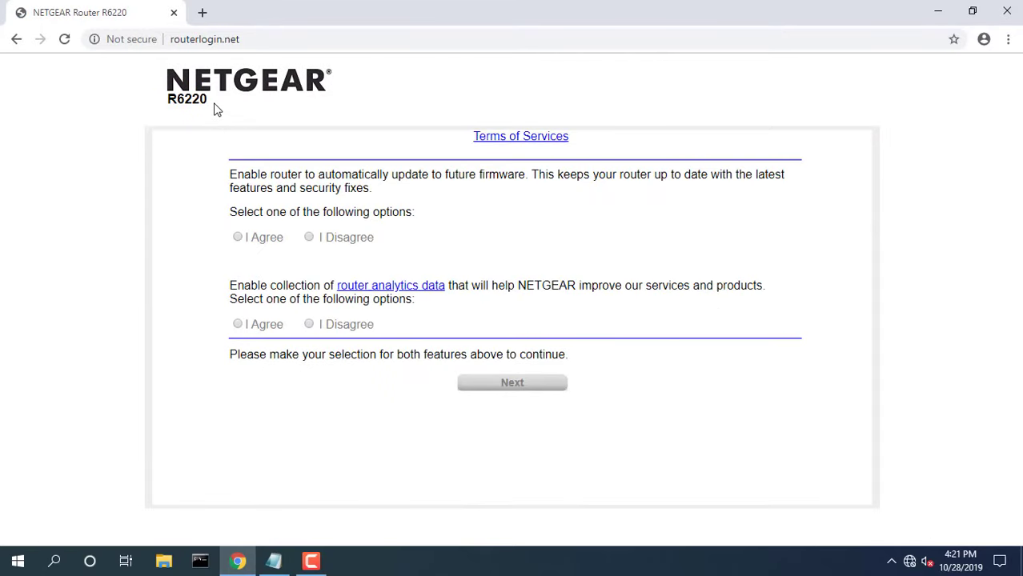
Load routerlogin.com in a second browser tab
click(274, 560)
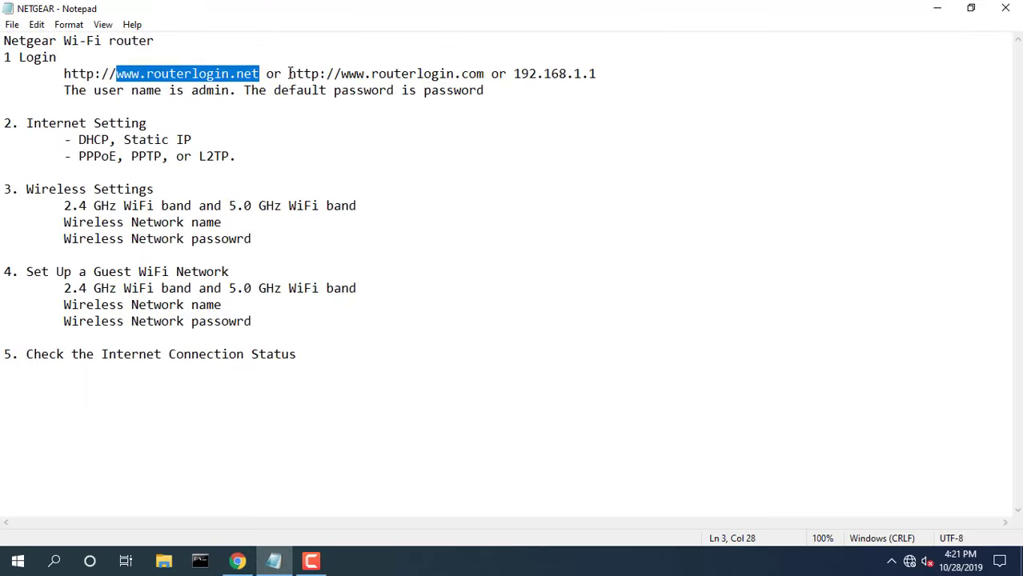
drag(290, 74, 486, 74)
click(238, 560)
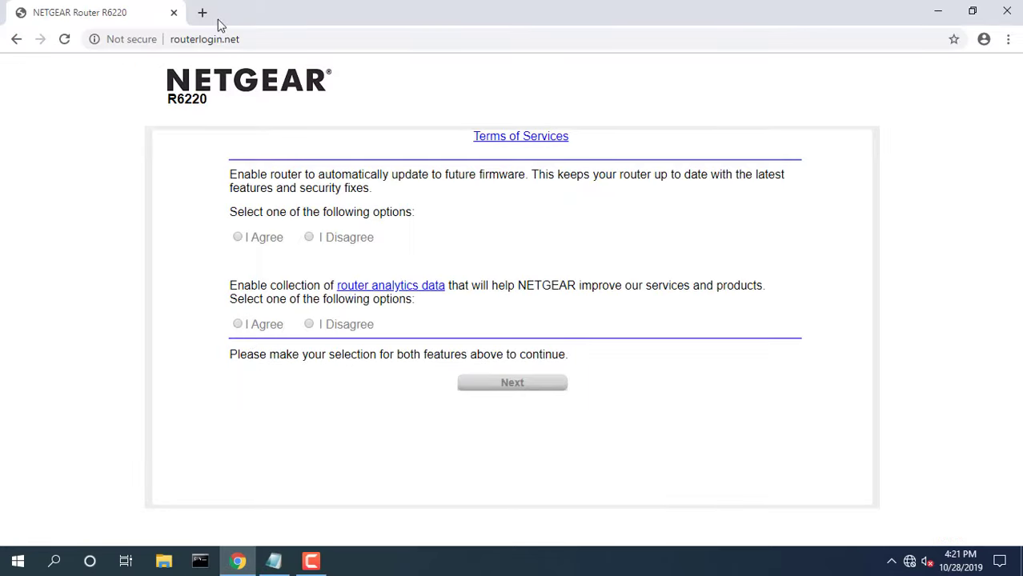
click(204, 12)
text(router)
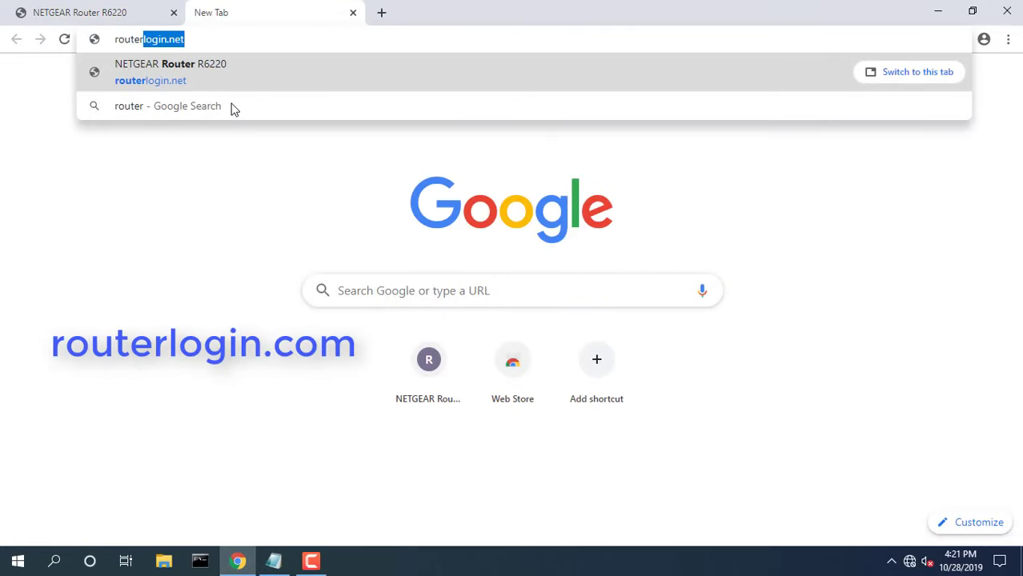
text(login.com)
key(Return)
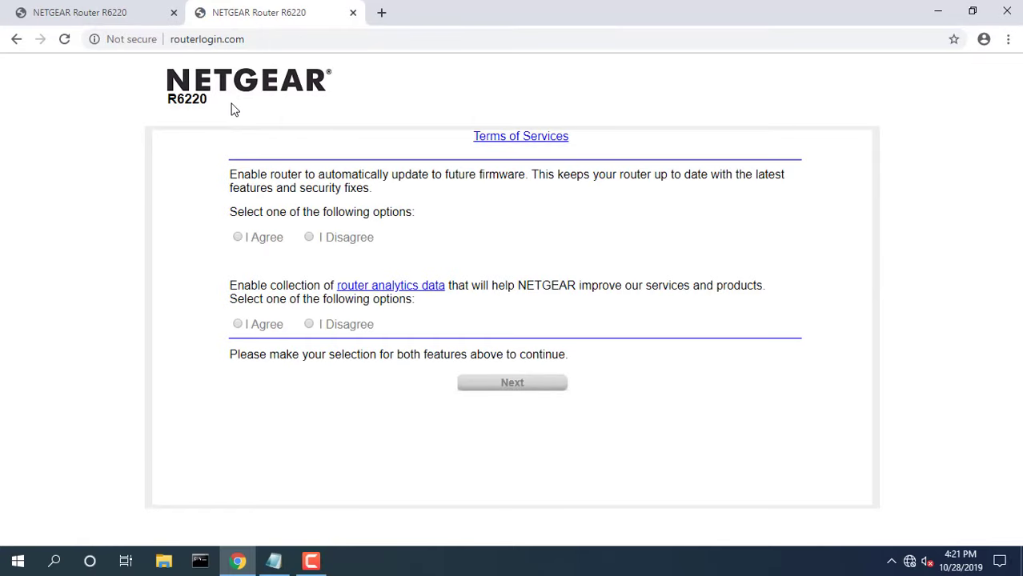
Load 192.168.1.1 in a third browser tab
click(272, 561)
drag(516, 74, 602, 80)
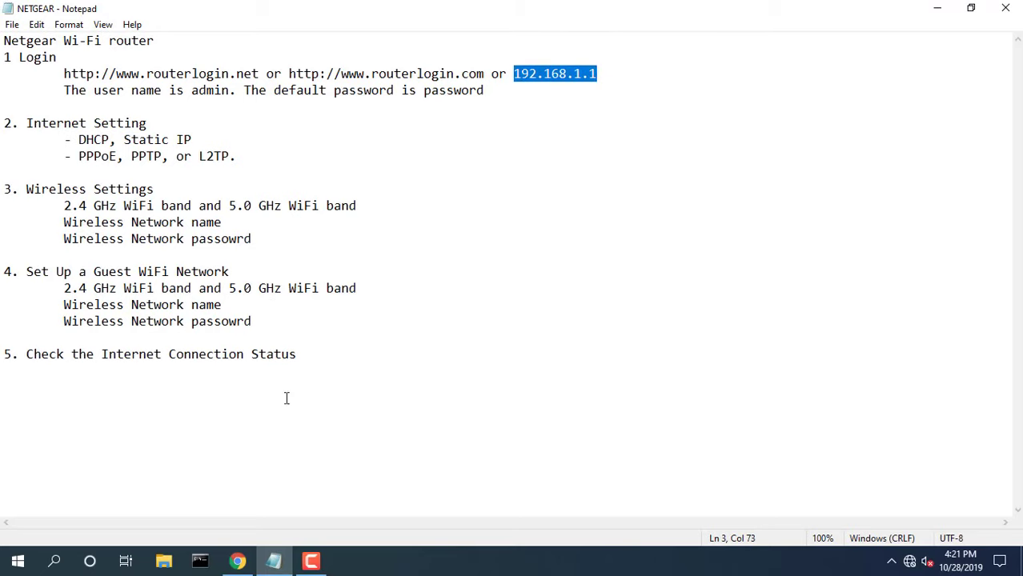
click(237, 561)
click(383, 13)
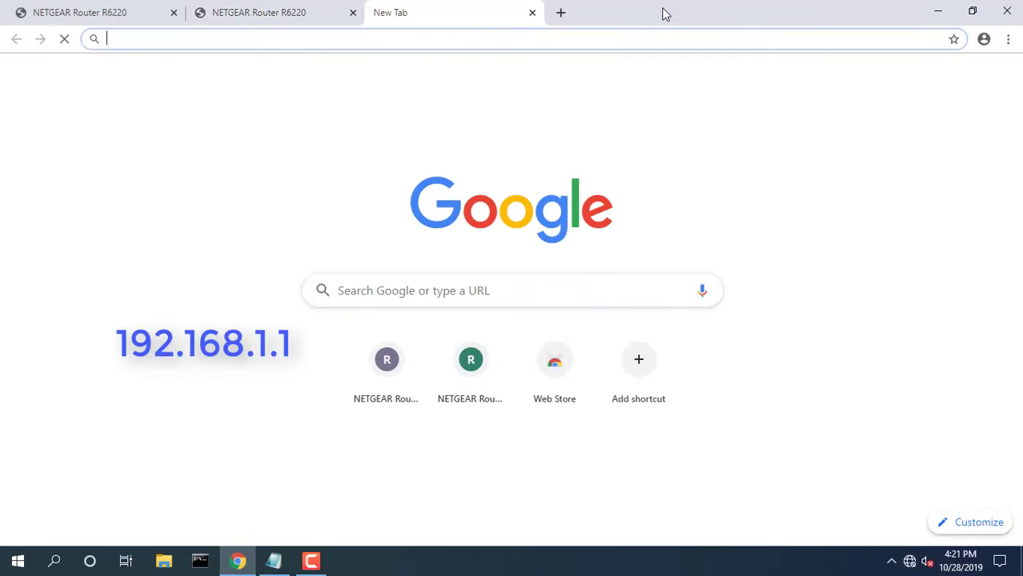
text(192.168.1.1)
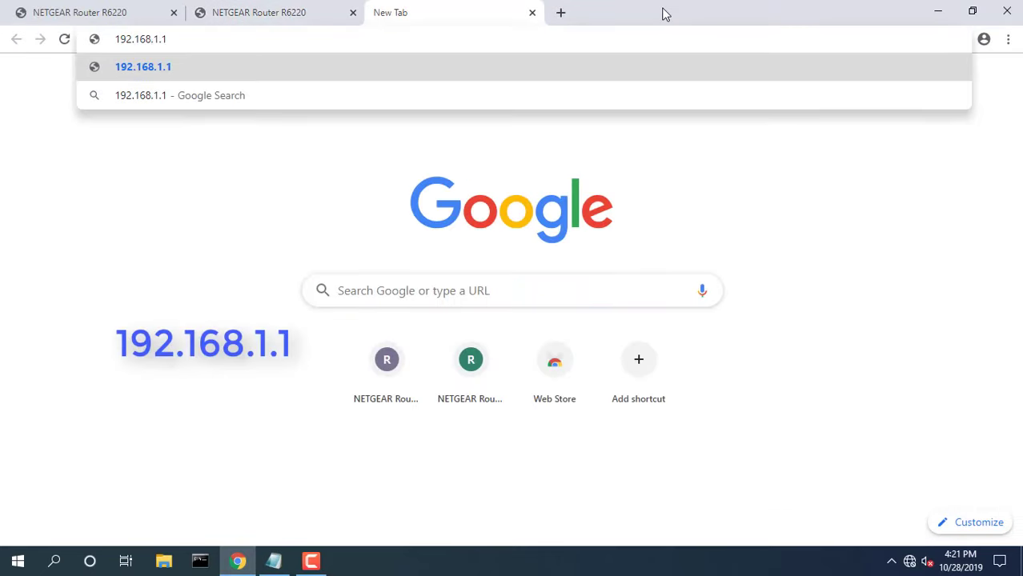
key(Return)
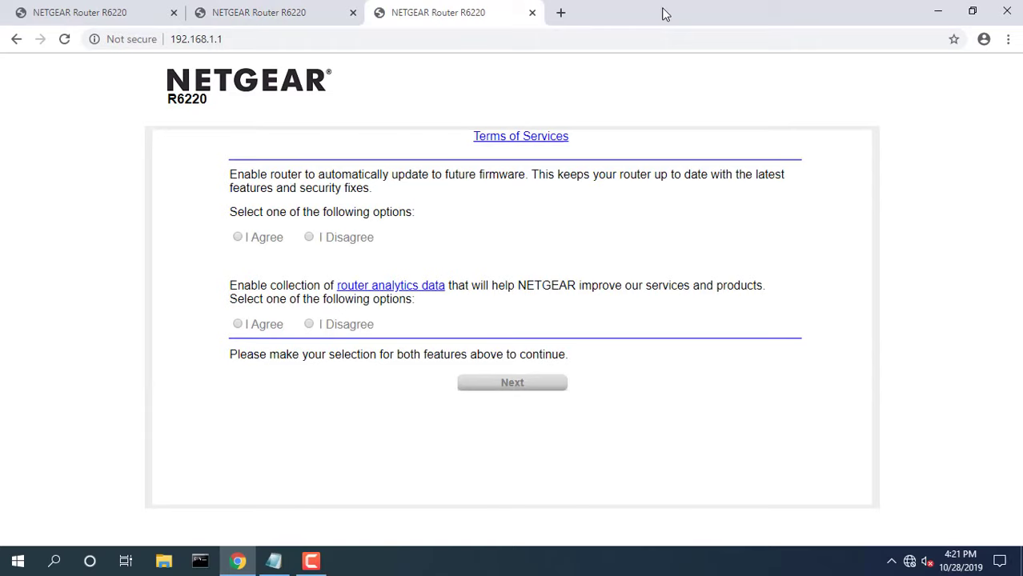
Check the routerlogin.com and 192.168.1.1 tabs, then close both, leaving routerlogin.net
click(241, 13)
click(220, 39)
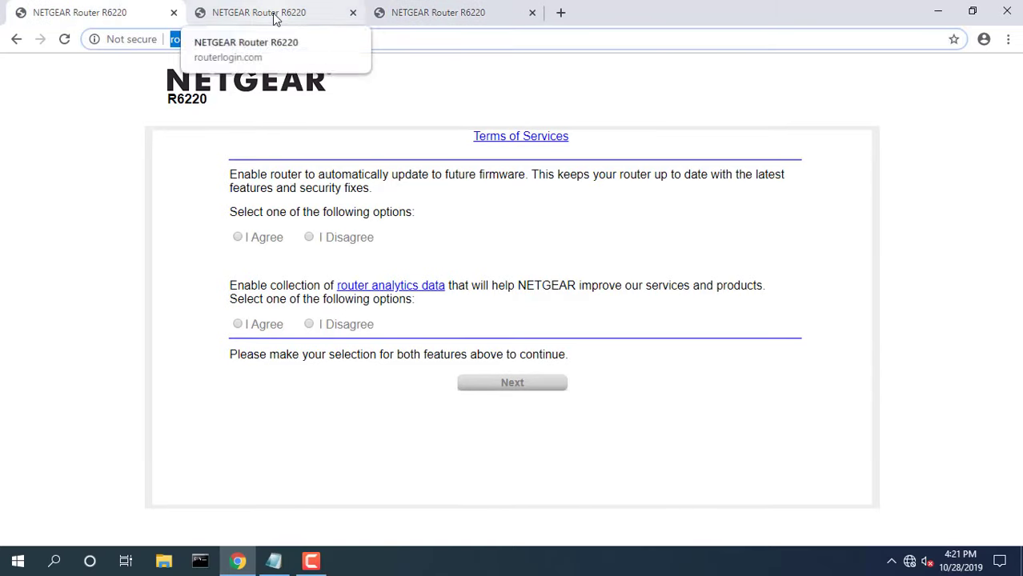
click(417, 13)
click(393, 38)
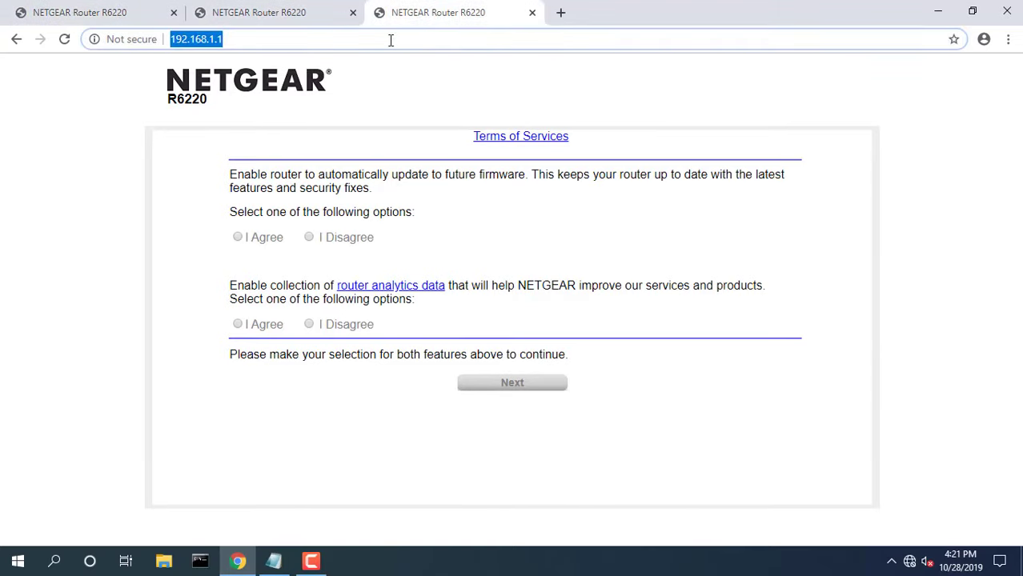
click(533, 12)
click(353, 12)
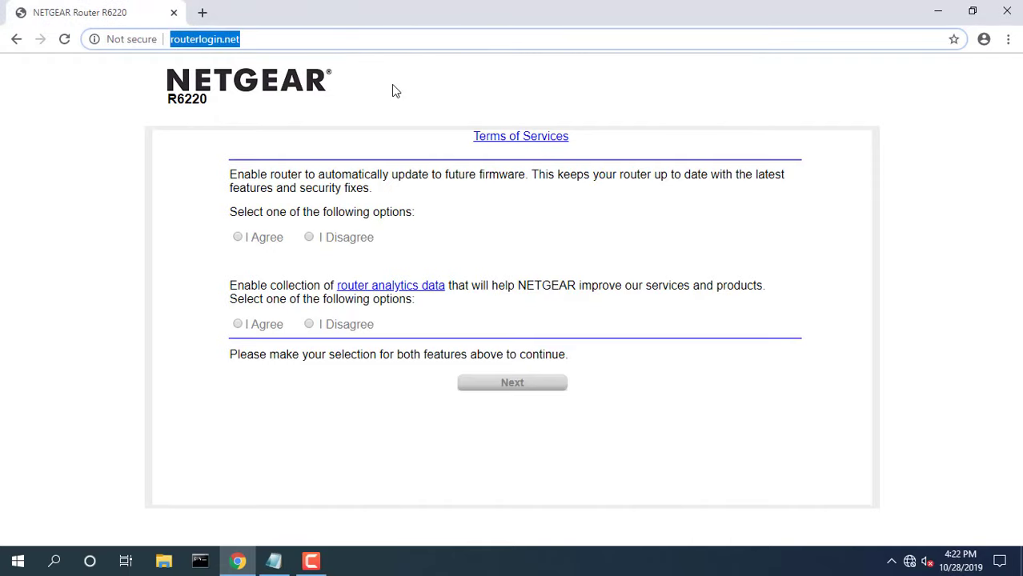
Agree to automatic firmware updates and router analytics, then continue past the terms
click(237, 237)
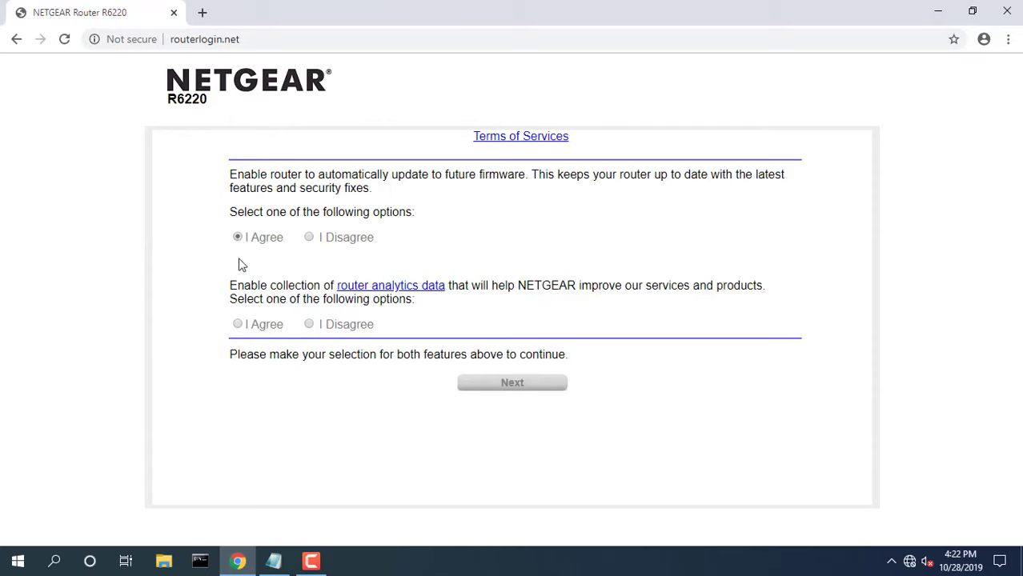
click(239, 325)
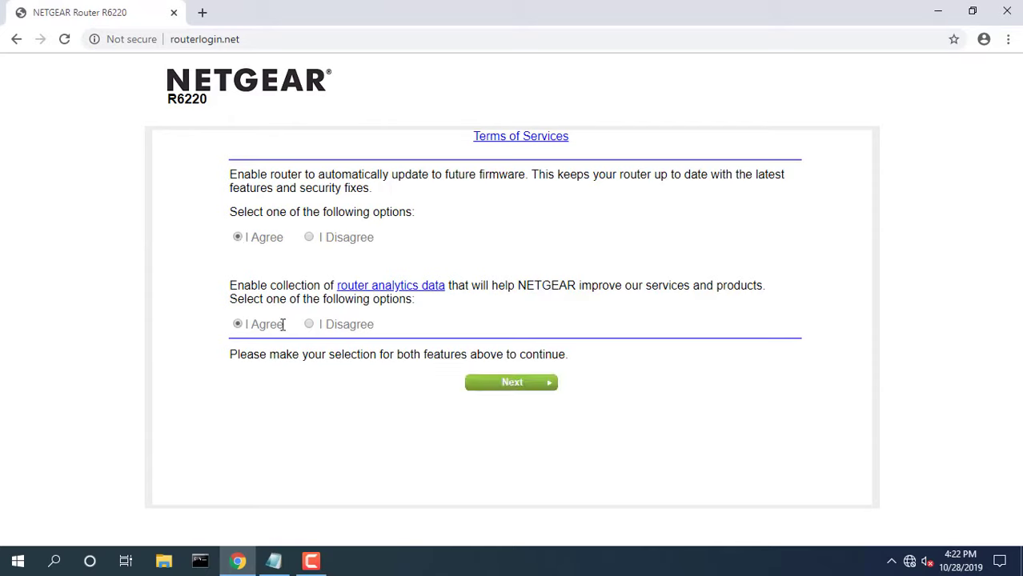
drag(283, 325, 245, 325)
drag(280, 236, 247, 239)
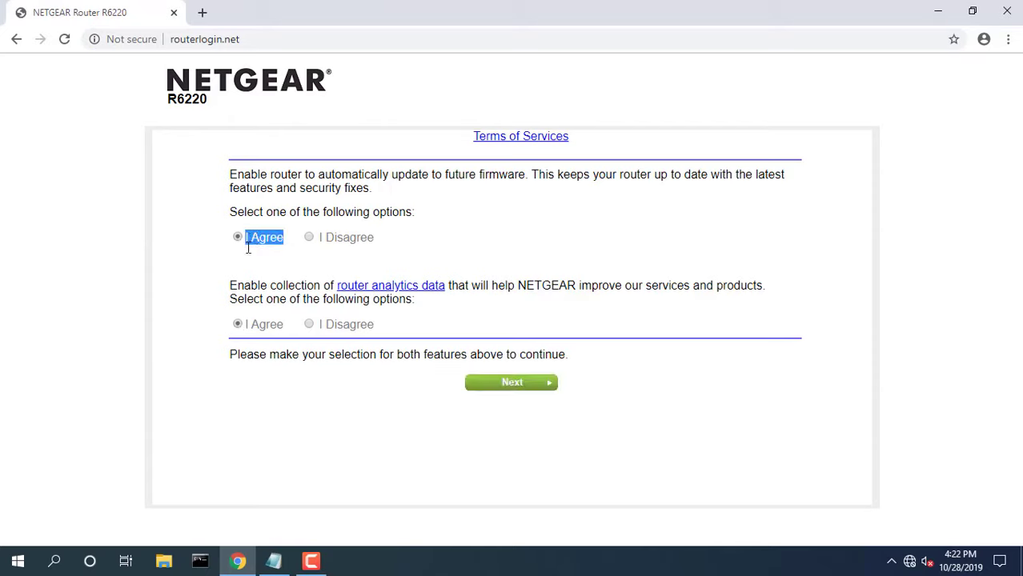
click(511, 383)
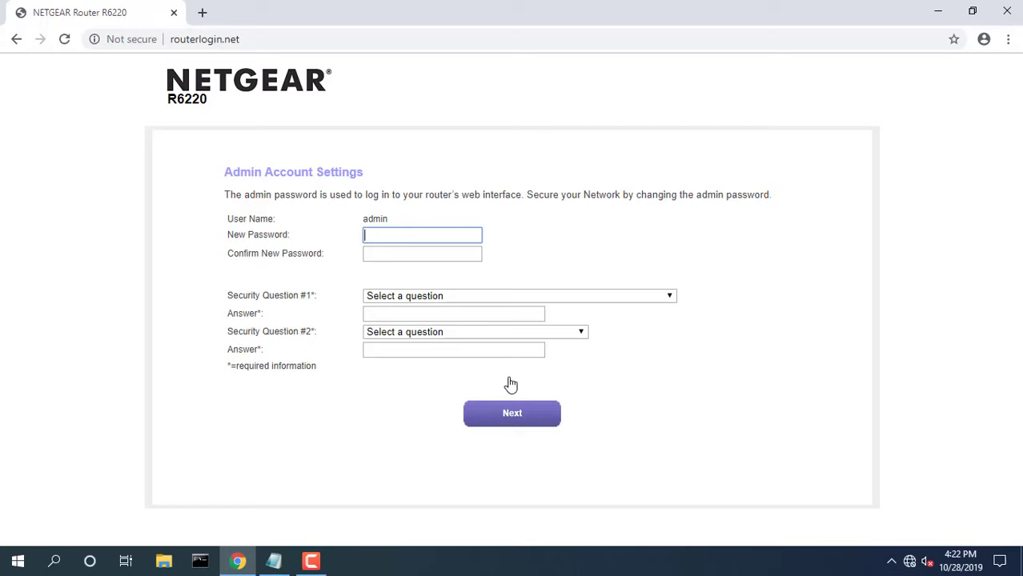
Enter the new admin password and begin confirming it
drag(223, 169, 782, 201)
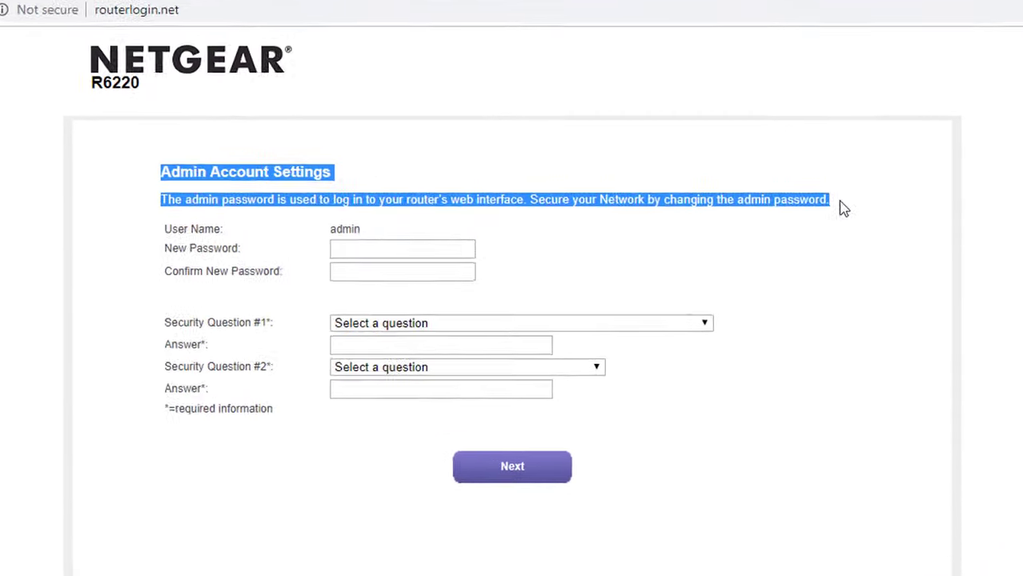
drag(117, 258, 217, 262)
click(391, 254)
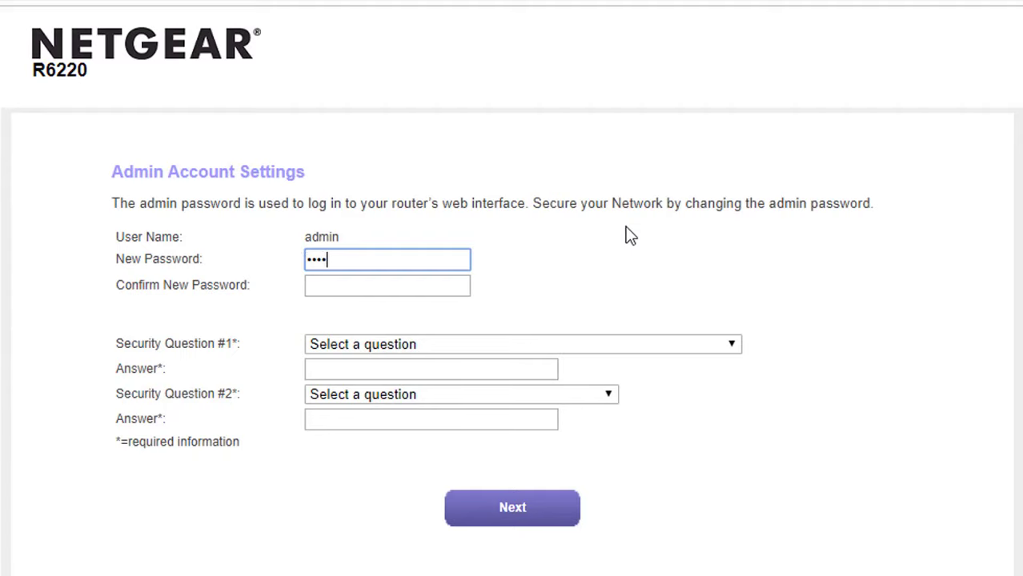
click(427, 283)
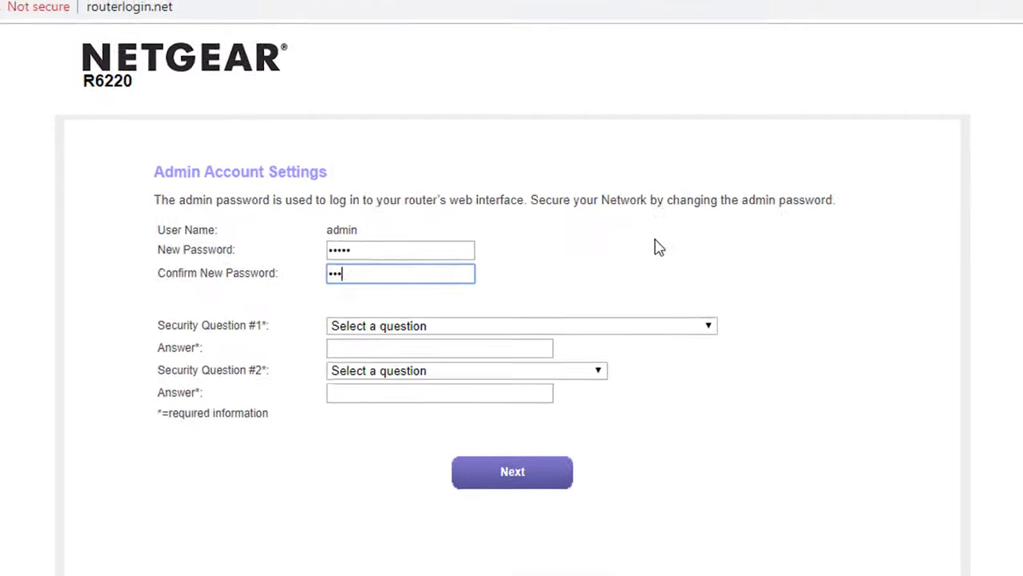
Finish the password confirmation, then add a new-password line under the Login notes
click(273, 560)
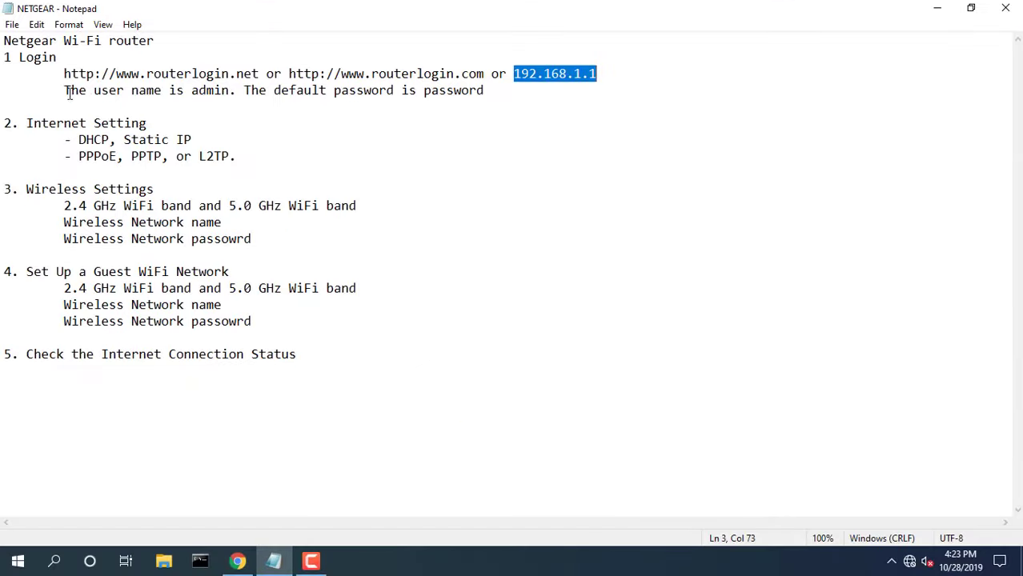
drag(64, 91, 486, 92)
click(490, 92)
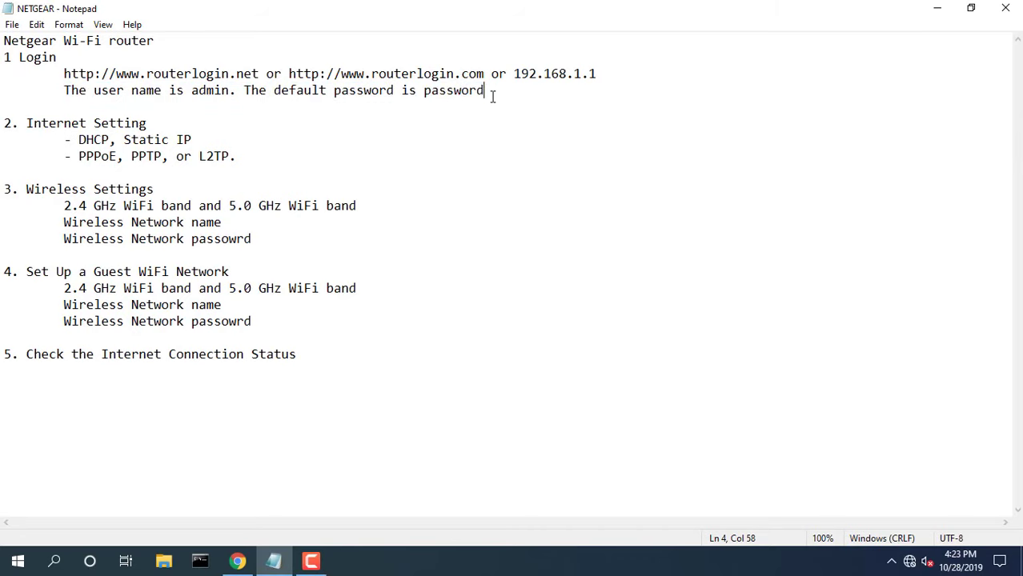
key(Return)
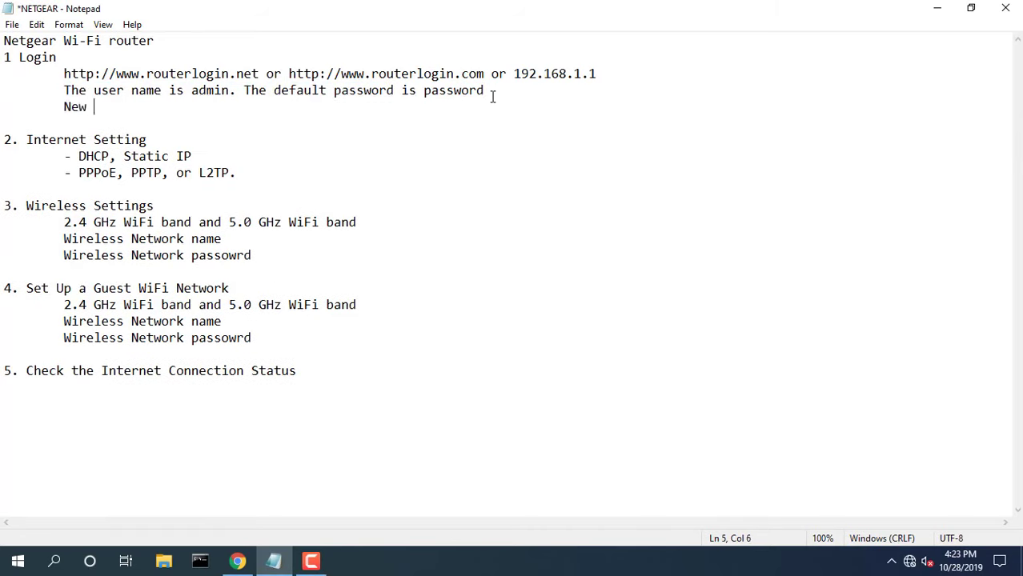
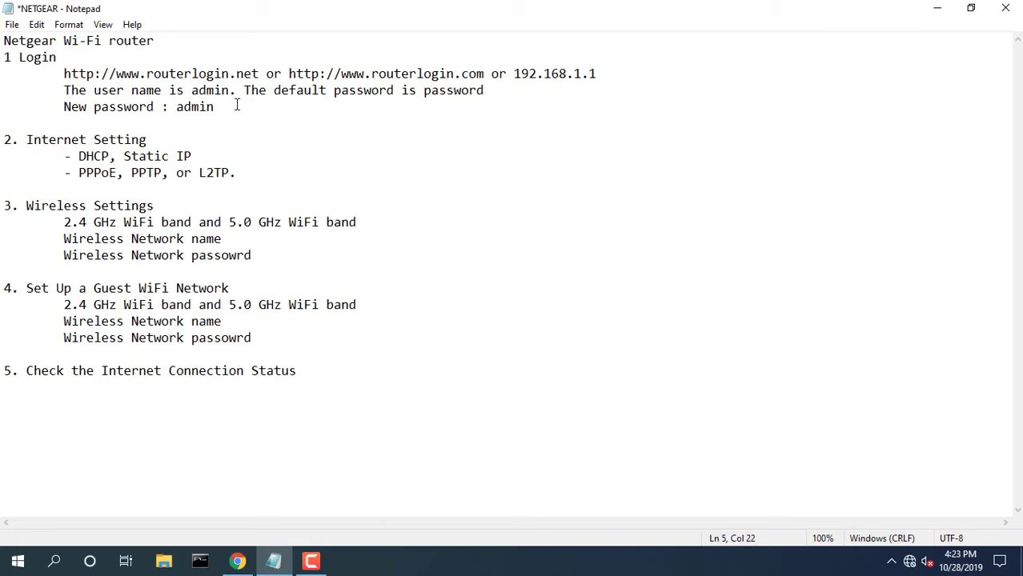
drag(237, 104, 63, 112)
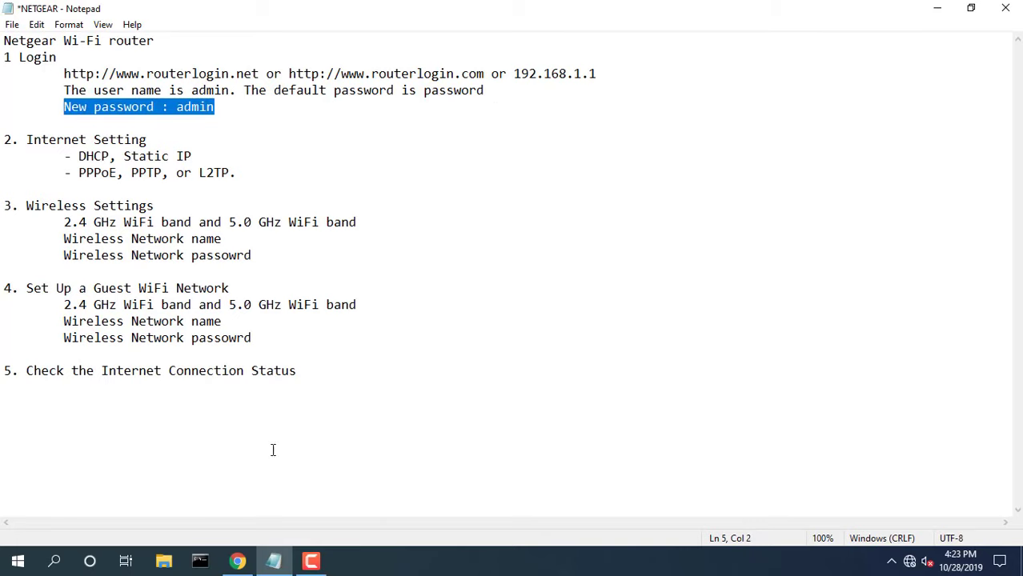
Choose the NETGEAR product and best-friend security questions, answer both, and submit
click(237, 561)
click(414, 297)
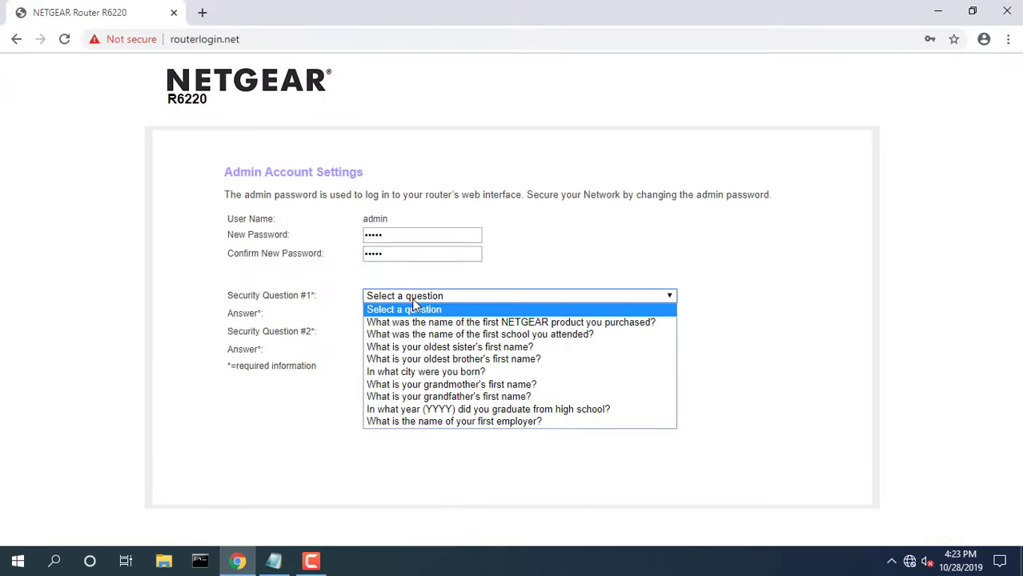
click(596, 322)
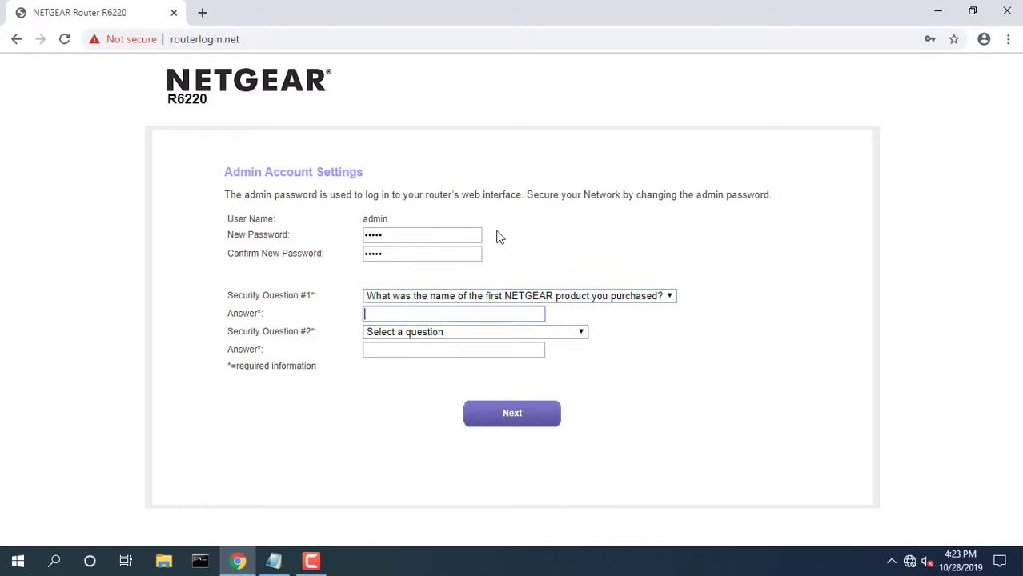
double_click(183, 100)
key(ctrl+c)
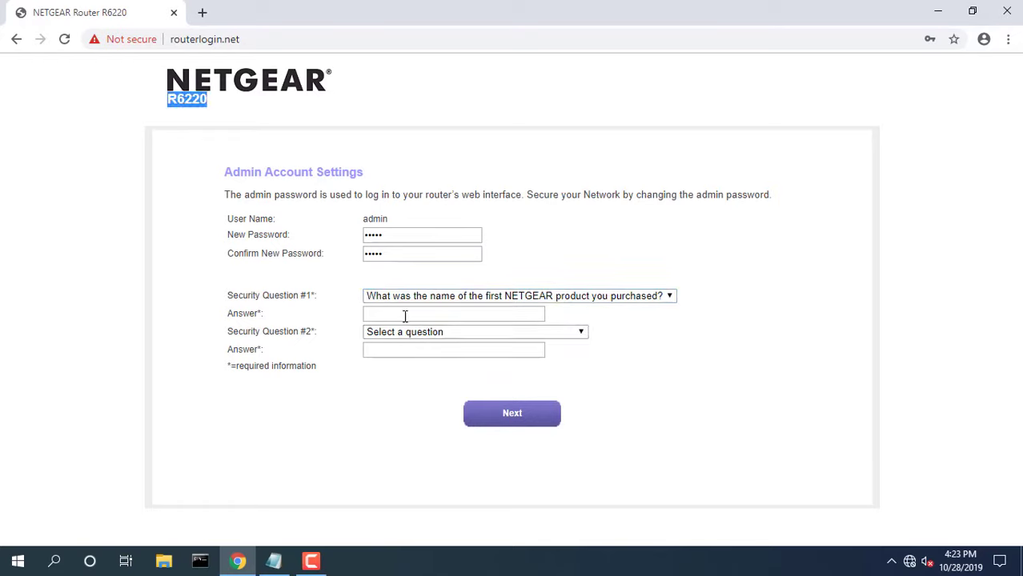
click(405, 314)
key(ctrl+v)
click(421, 334)
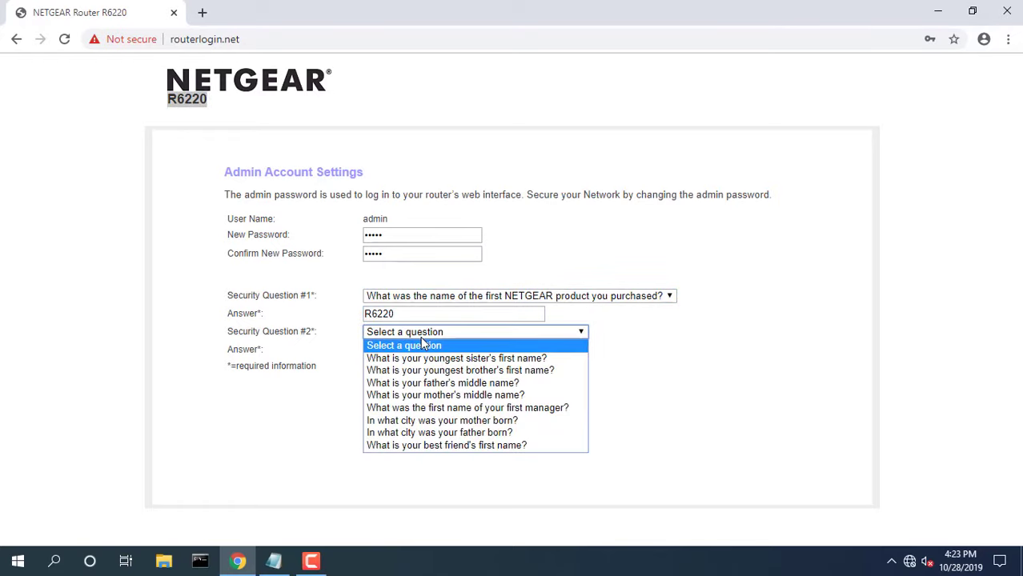
click(439, 446)
key(Tab)
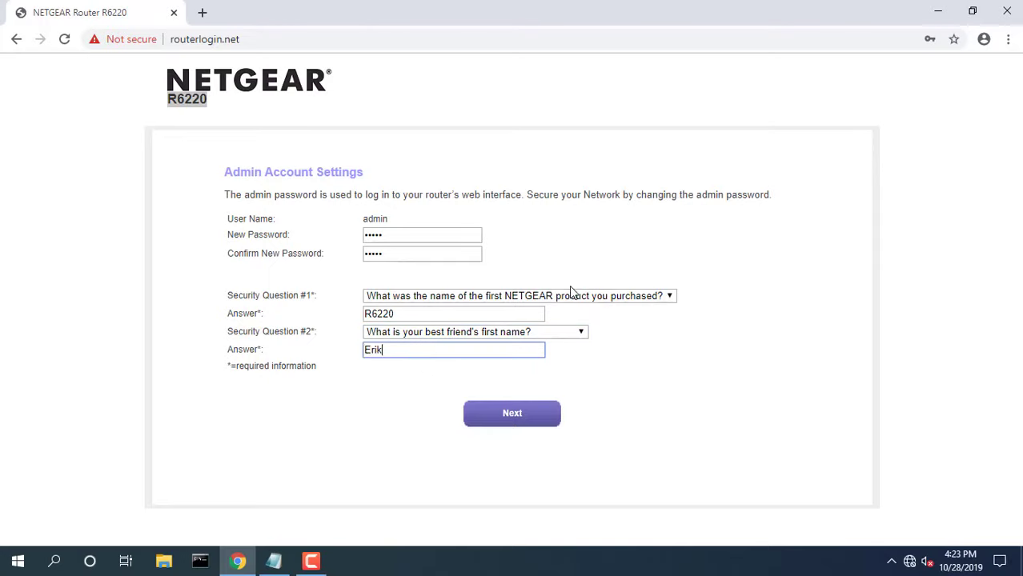
click(515, 418)
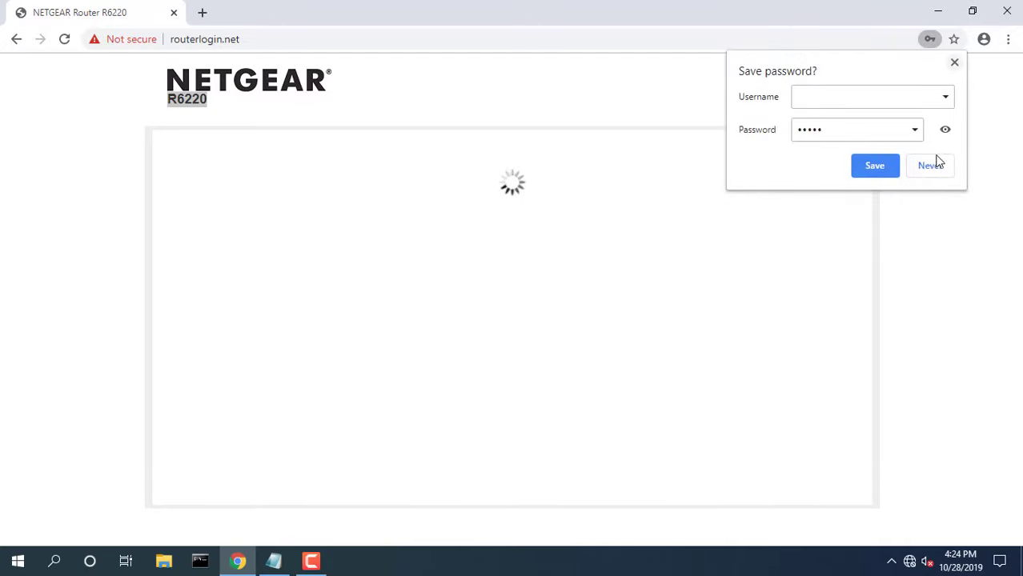
Decline browser password saving, review the NETGEAR49 setup summary and credentials, then continue
click(931, 166)
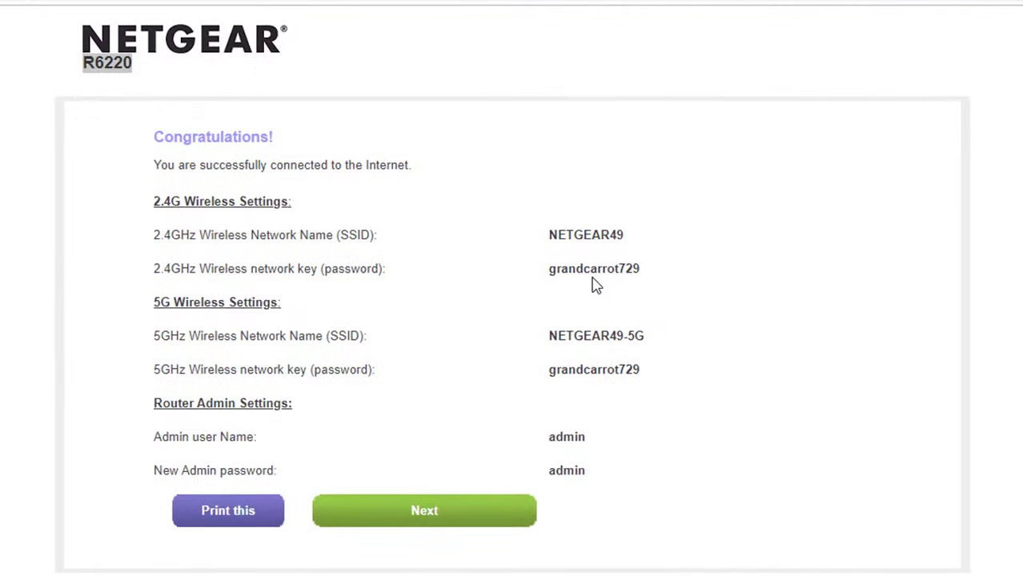
double_click(596, 270)
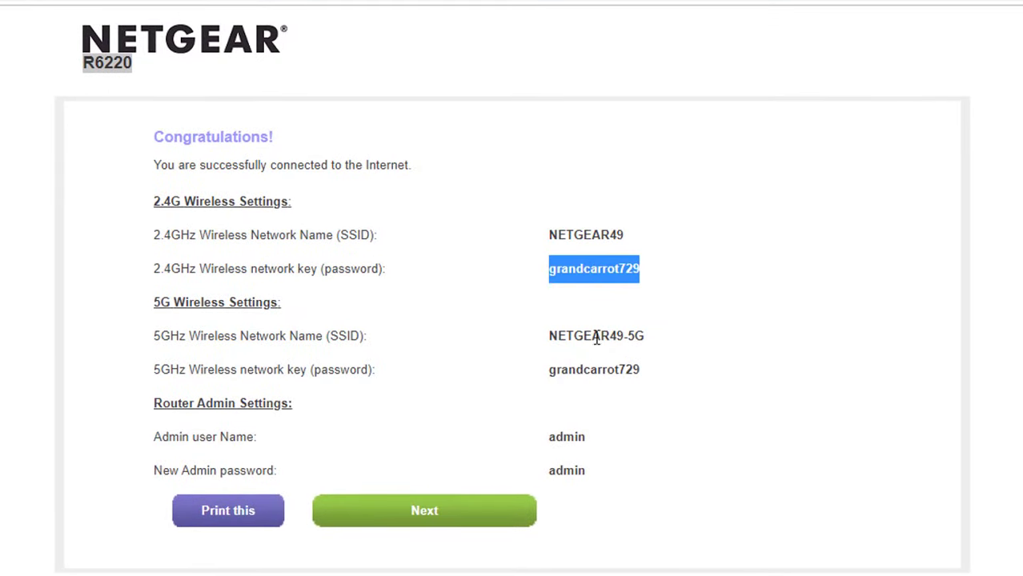
double_click(595, 367)
double_click(602, 236)
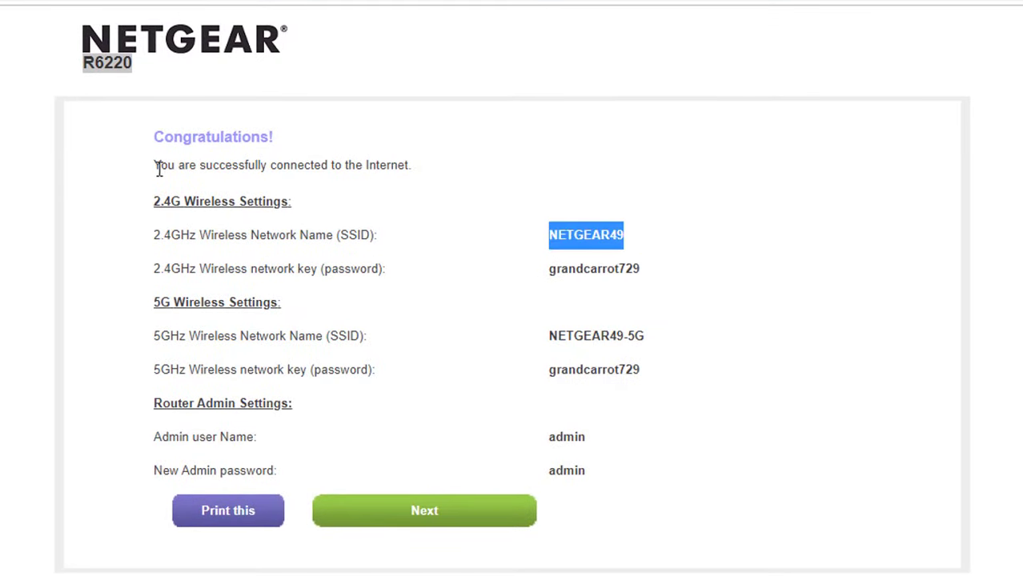
drag(154, 165, 416, 173)
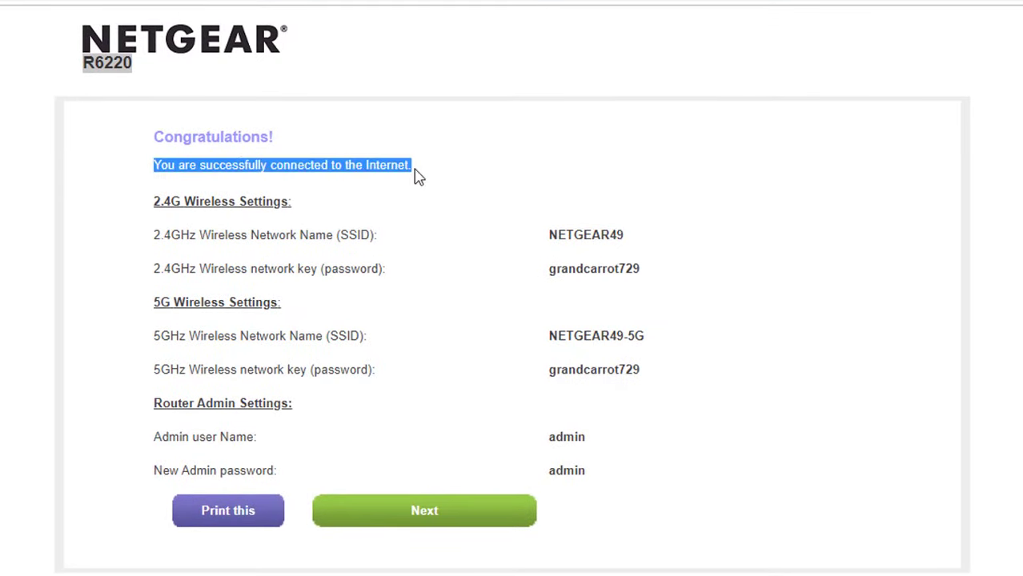
double_click(567, 439)
double_click(566, 471)
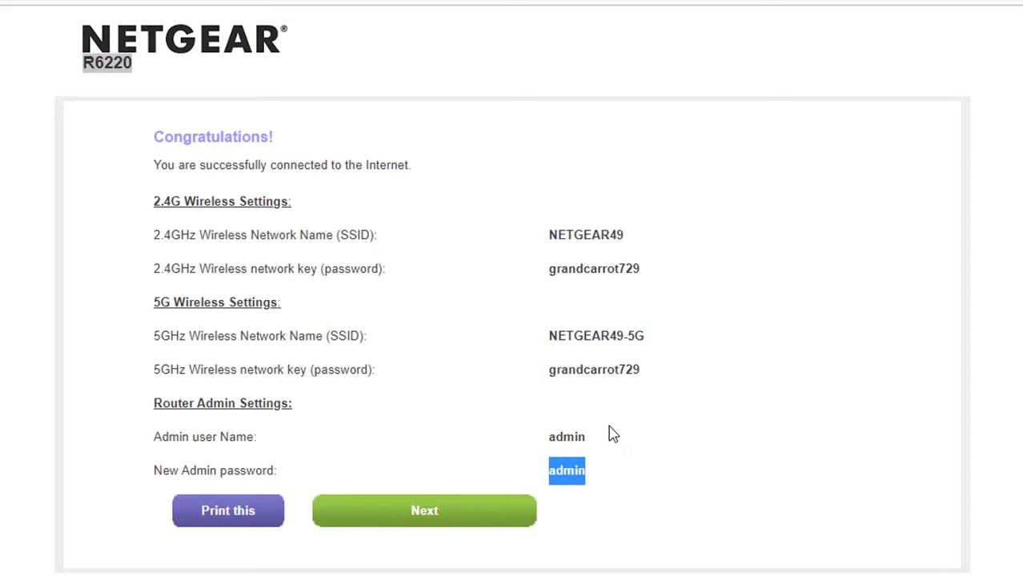
click(424, 470)
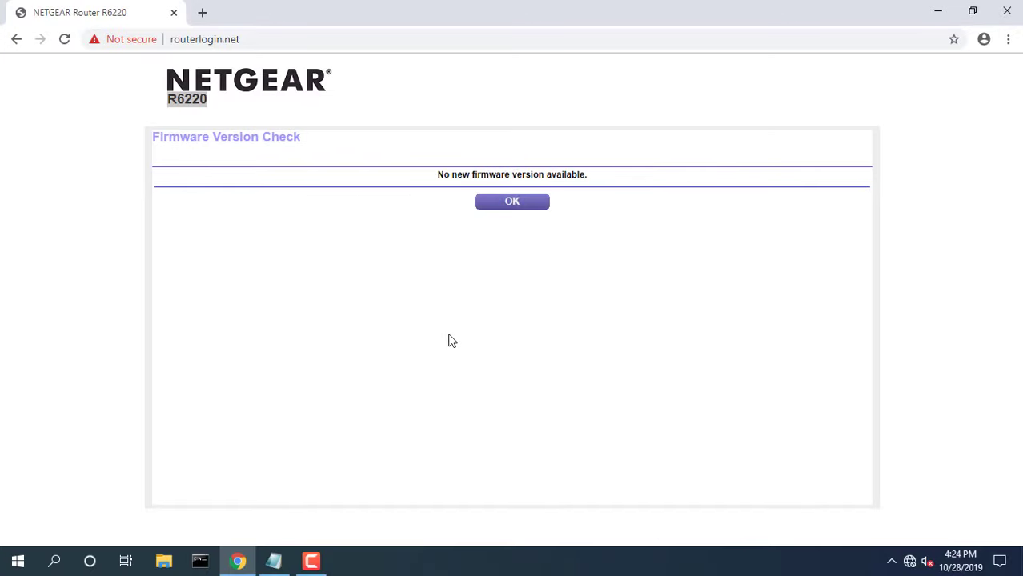
Acknowledge no new firmware, sign in with the saved NETGEAR account, and finish registration
click(523, 203)
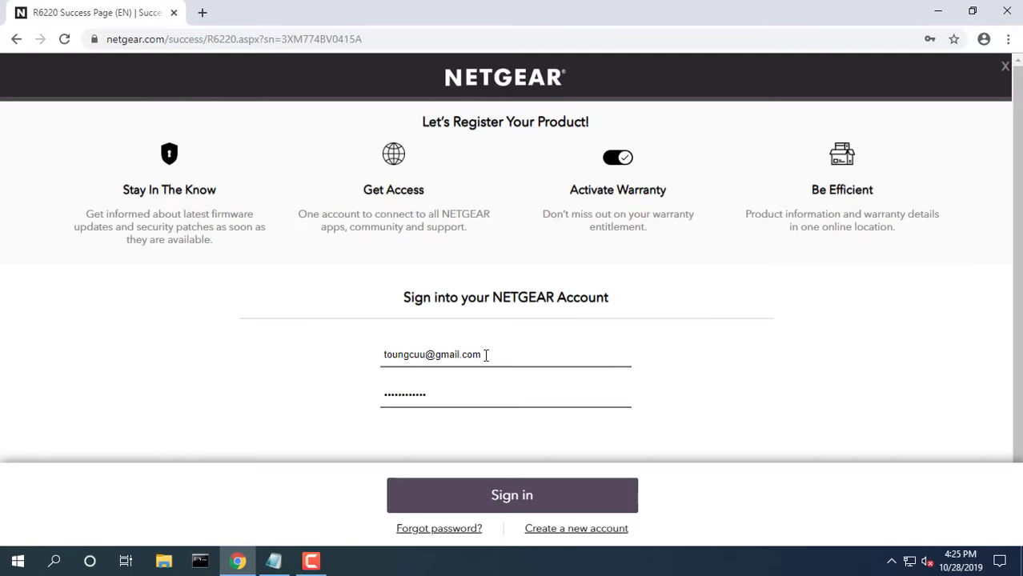
click(486, 355)
click(450, 415)
click(514, 497)
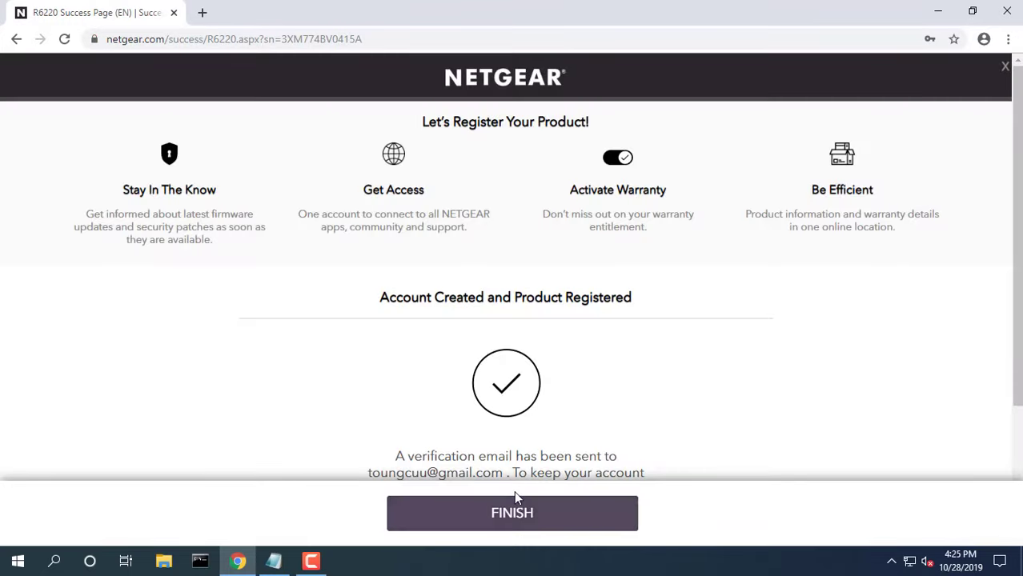
click(516, 511)
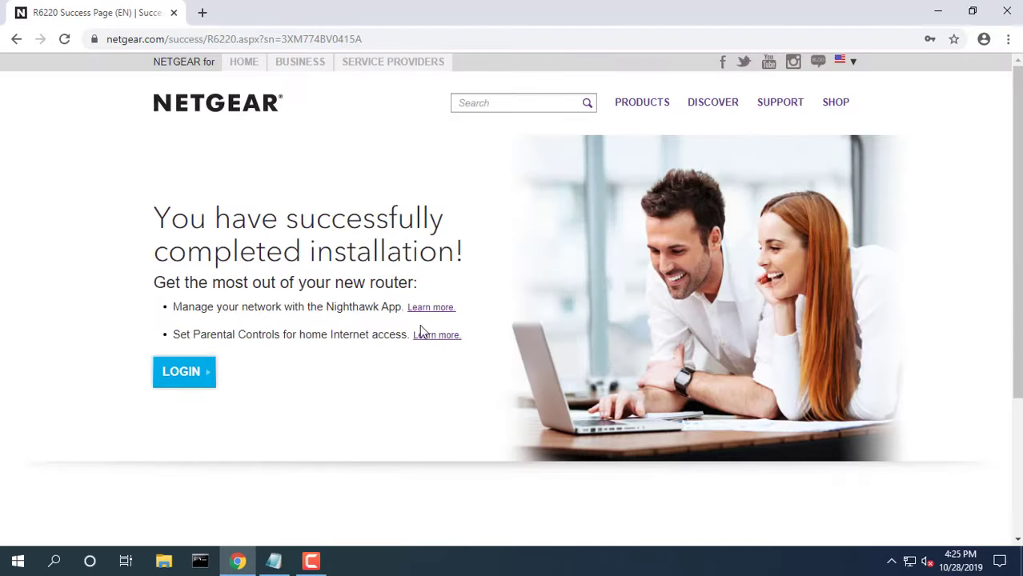
Load routerlogin.com in a new tab and look up the login credentials in the notes
click(202, 13)
text(rou)
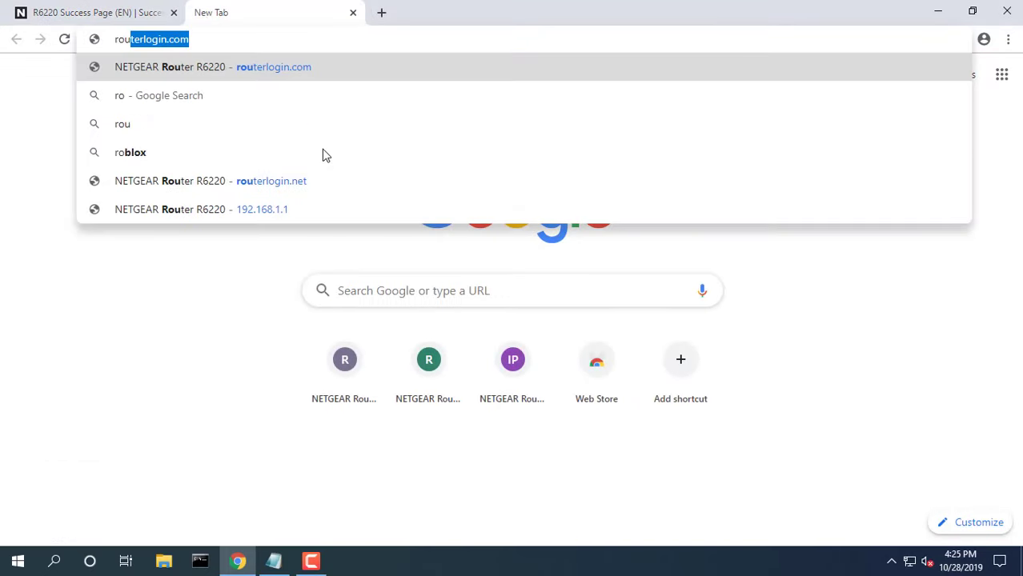
text(terlogin.com)
key(Return)
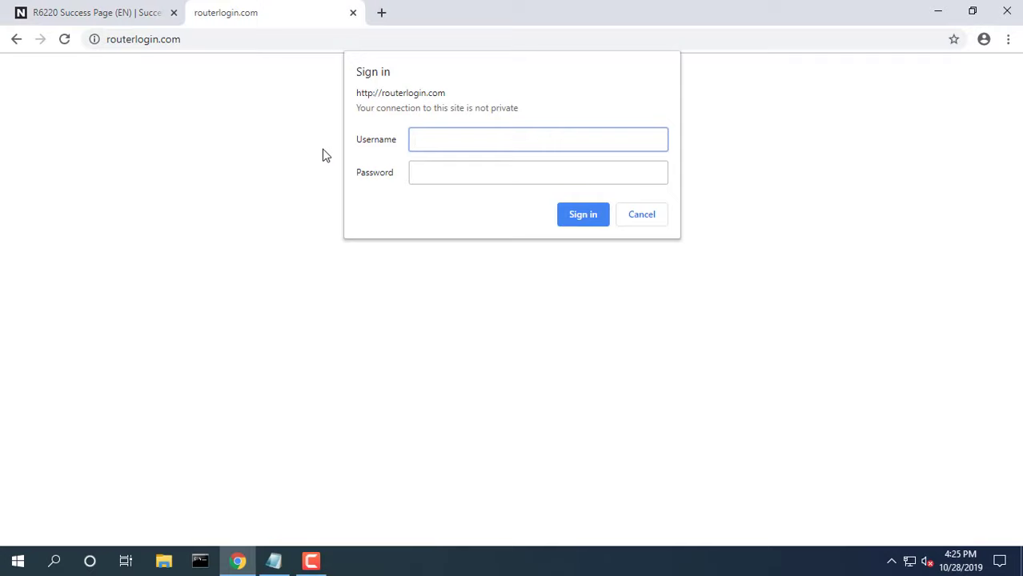
click(273, 561)
click(233, 105)
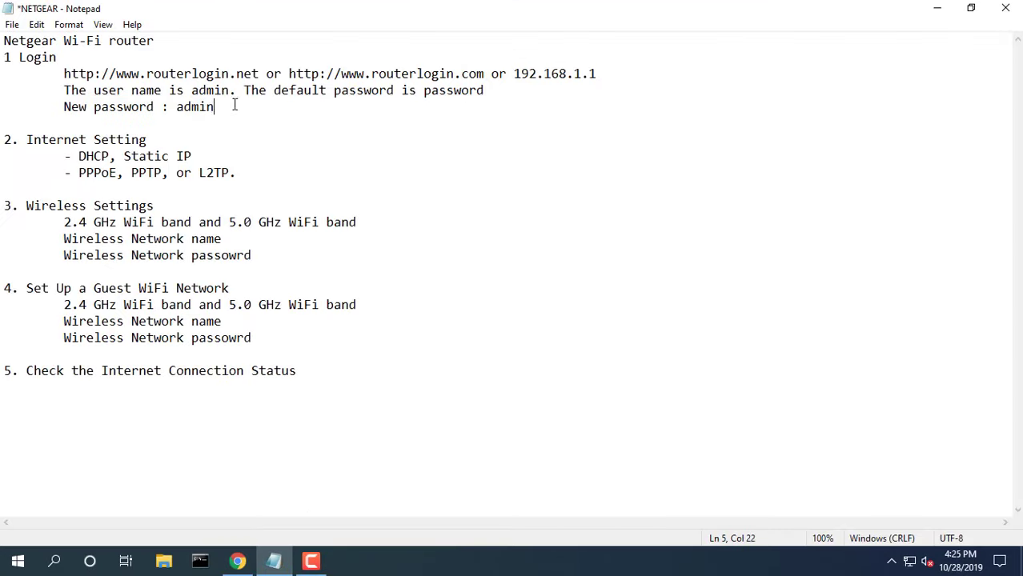
double_click(210, 107)
click(212, 89)
double_click(212, 90)
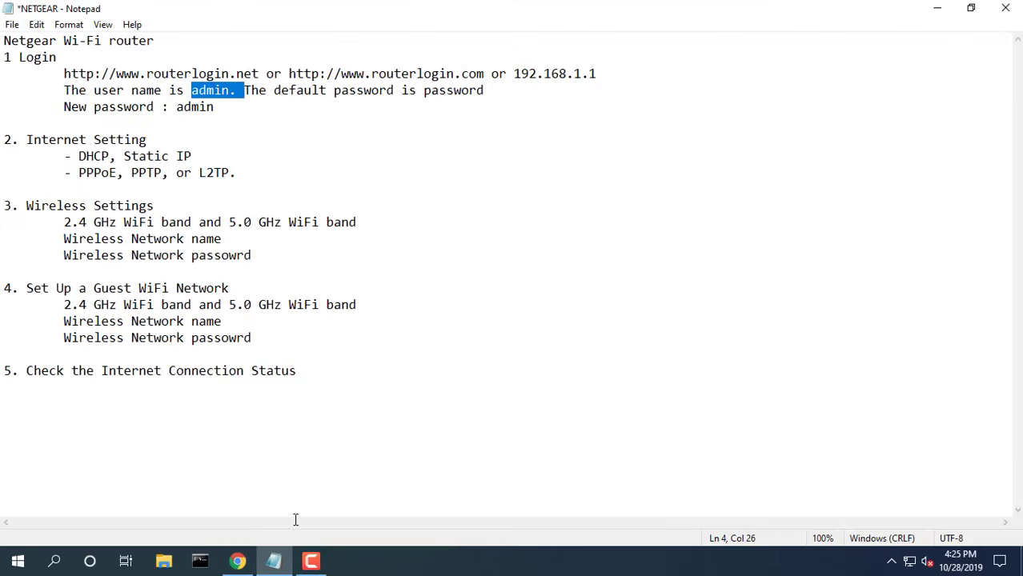
Sign in to the router as admin and decline saving the password
click(237, 560)
text(dmin)
key(Tab)
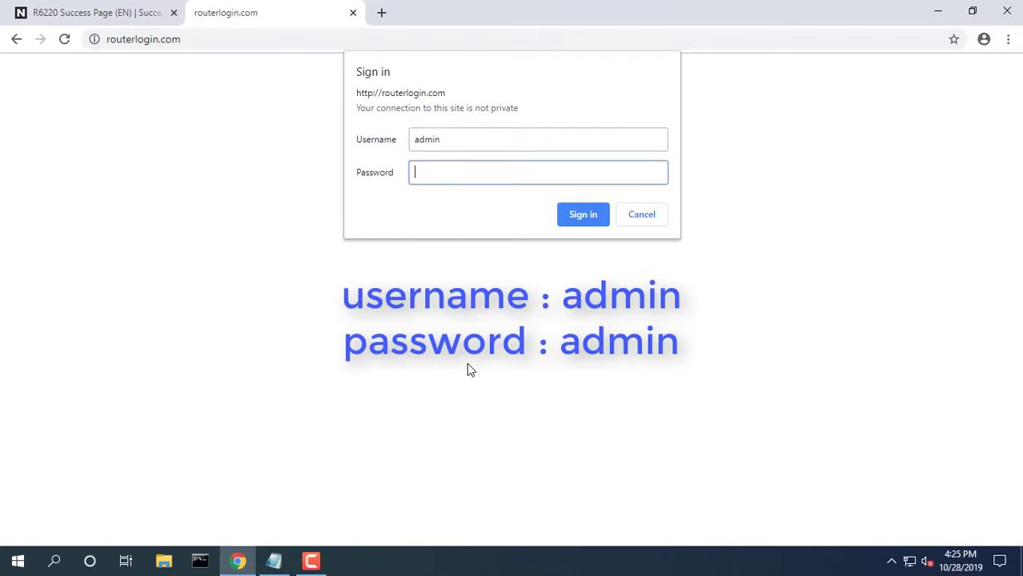
click(574, 223)
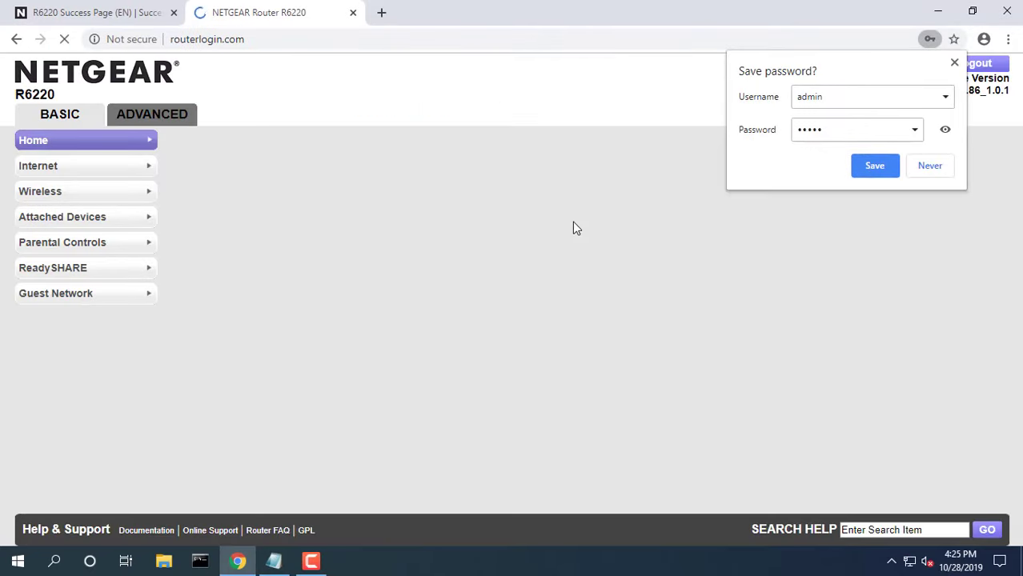
click(929, 165)
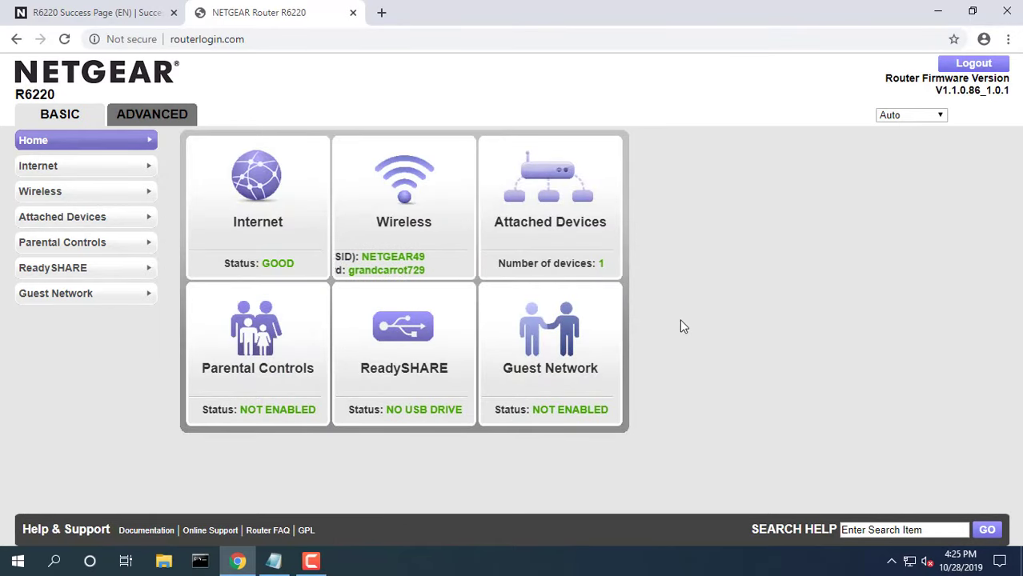
Delete the outdated default-password sentence from the Login notes and review the Internet Setting notes
click(276, 561)
drag(230, 90, 527, 96)
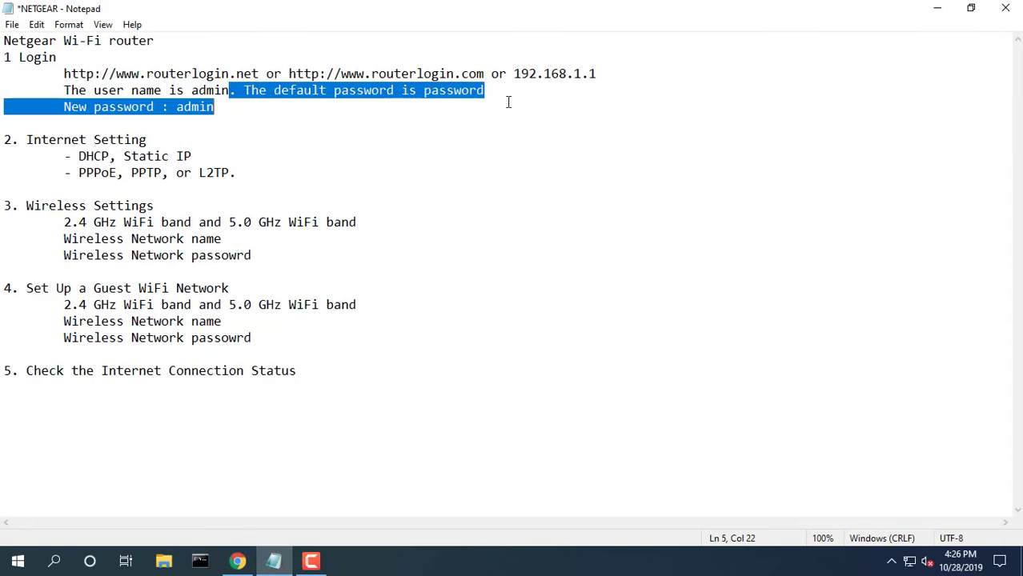
key(Delete)
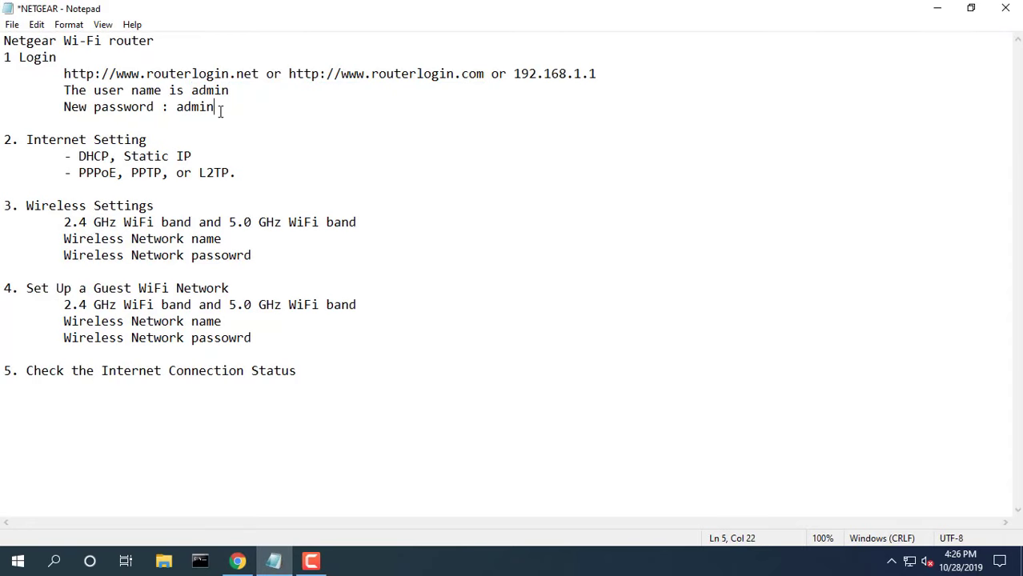
drag(214, 107, 4, 57)
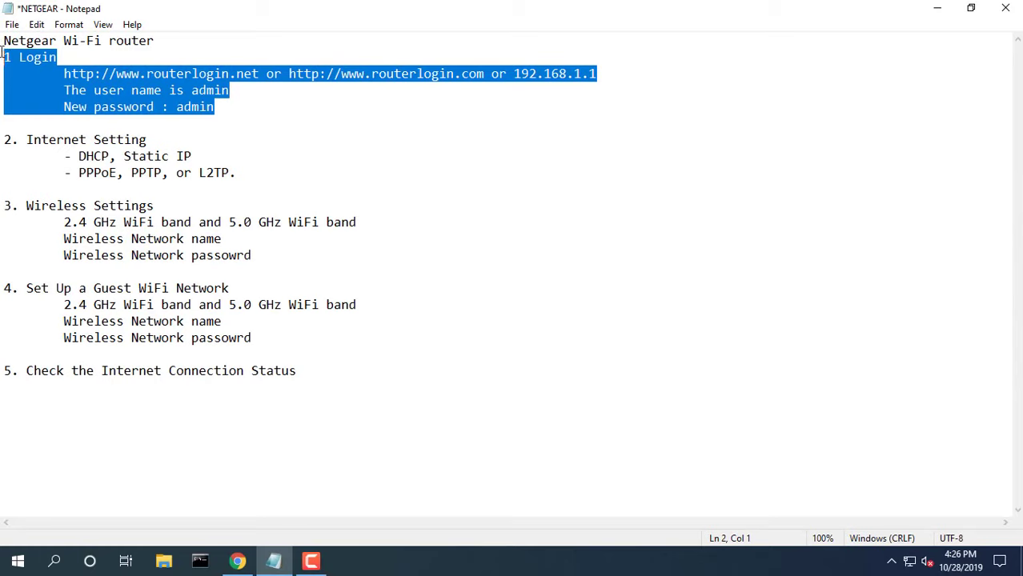
mouse_move(238, 173)
mouse_down()
mouse_move(4, 139)
mouse_move(141, 140)
mouse_move(77, 158)
mouse_up()
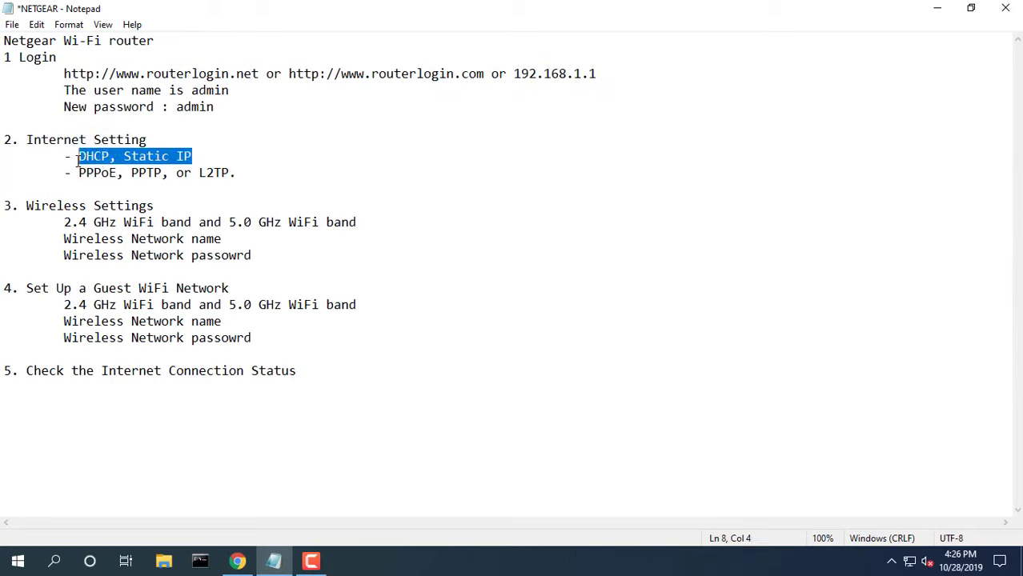
click(237, 561)
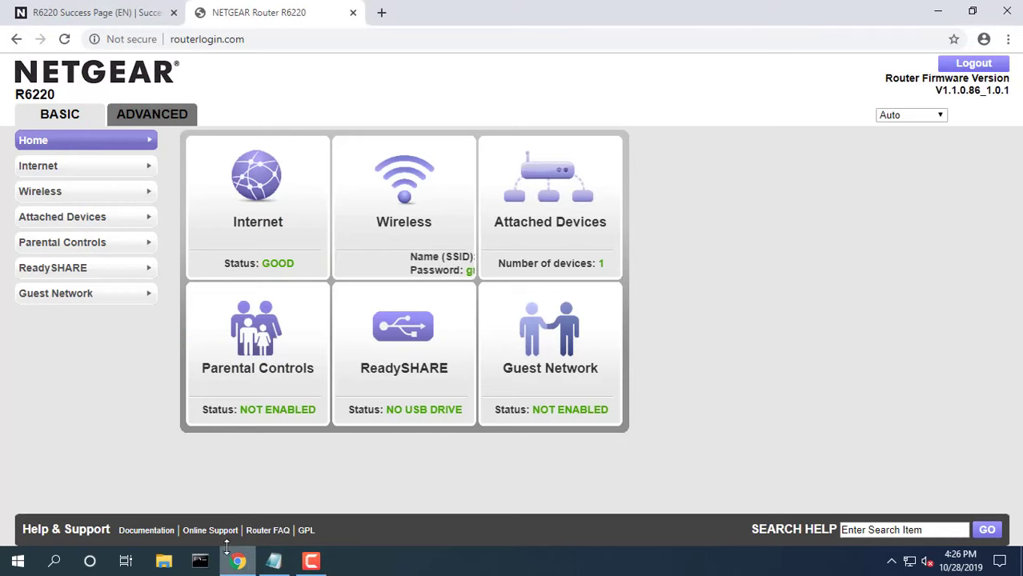
Compare the Internet Setup page's 'Get Dynamically from ISP' option with the DHCP and Static IP notes
click(56, 173)
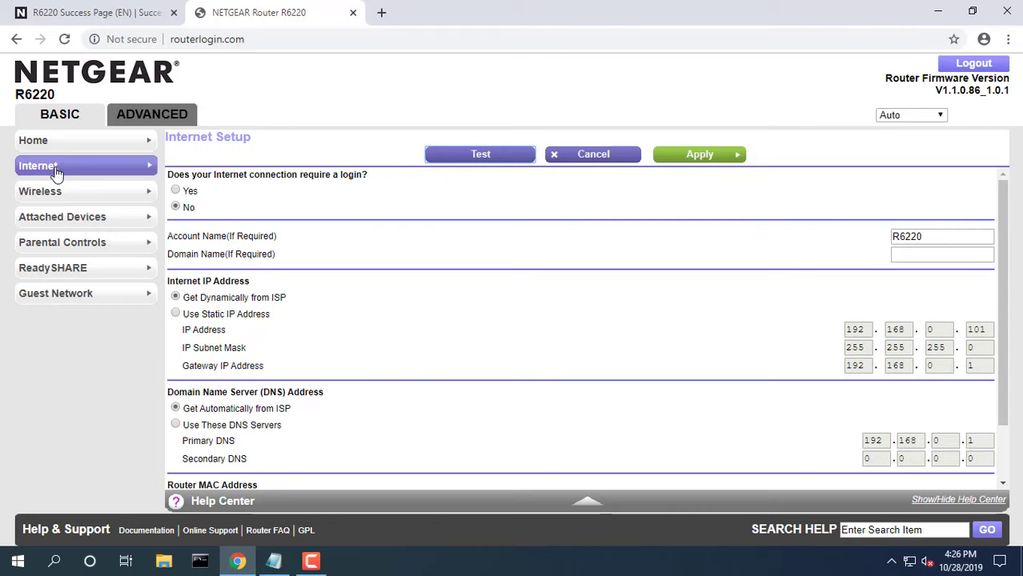
click(205, 175)
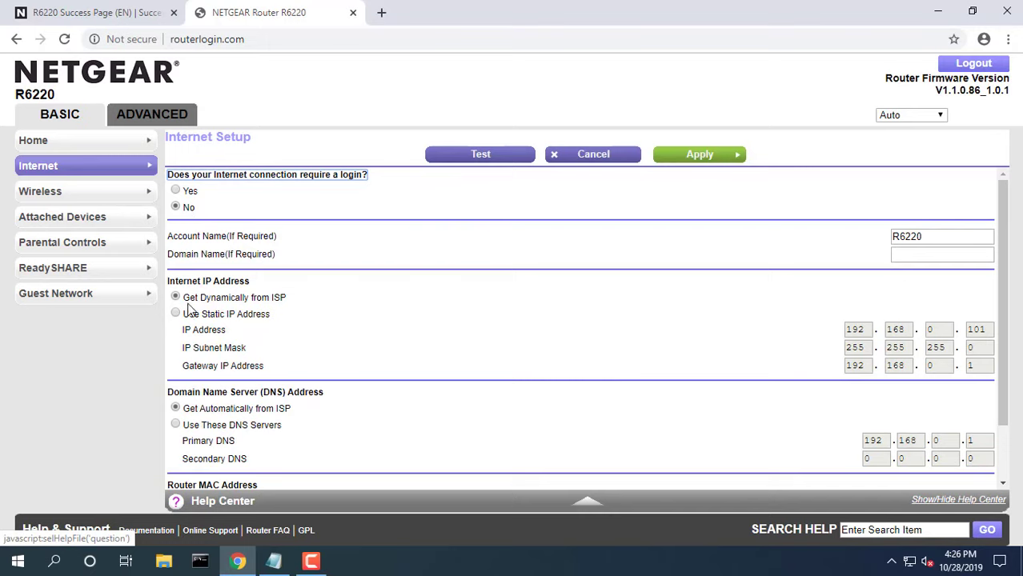
drag(184, 297, 290, 300)
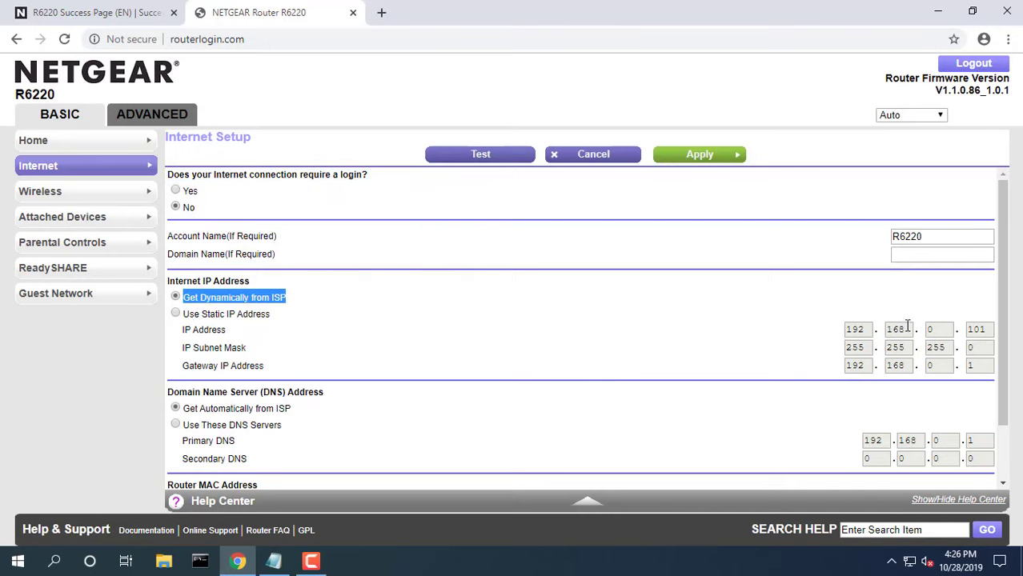
key(alt+Tab)
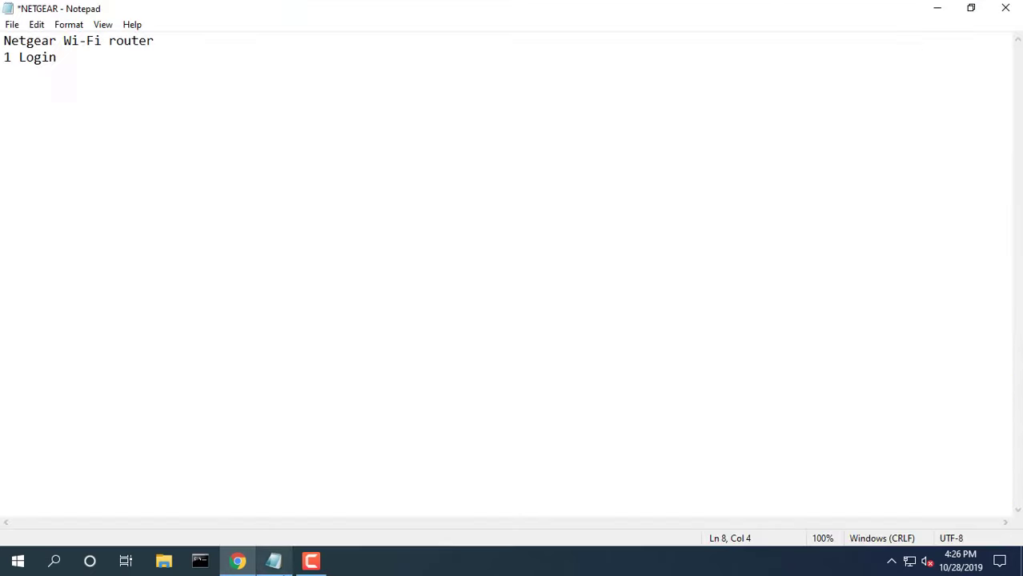
drag(110, 156, 79, 156)
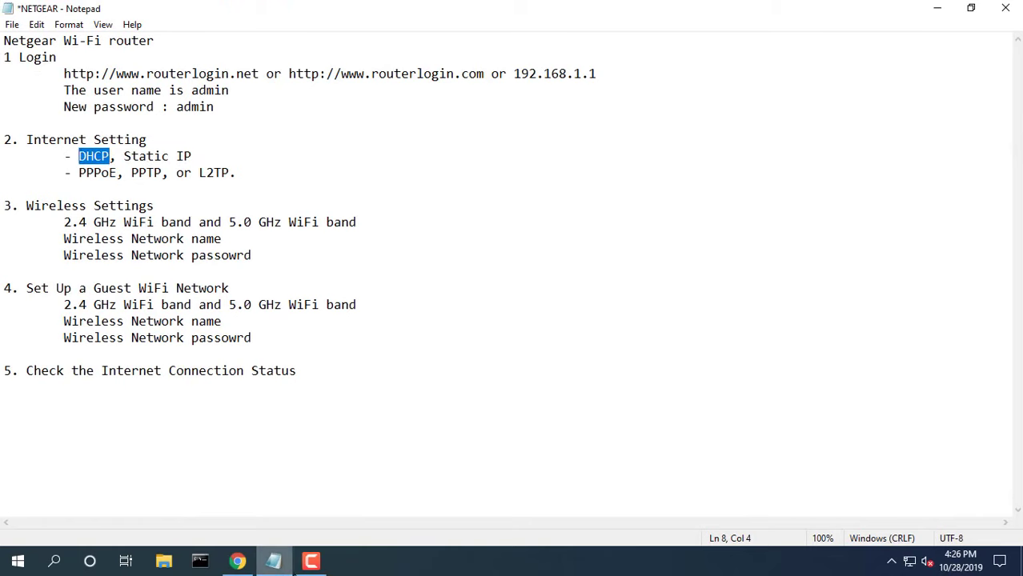
click(238, 564)
drag(186, 297, 287, 298)
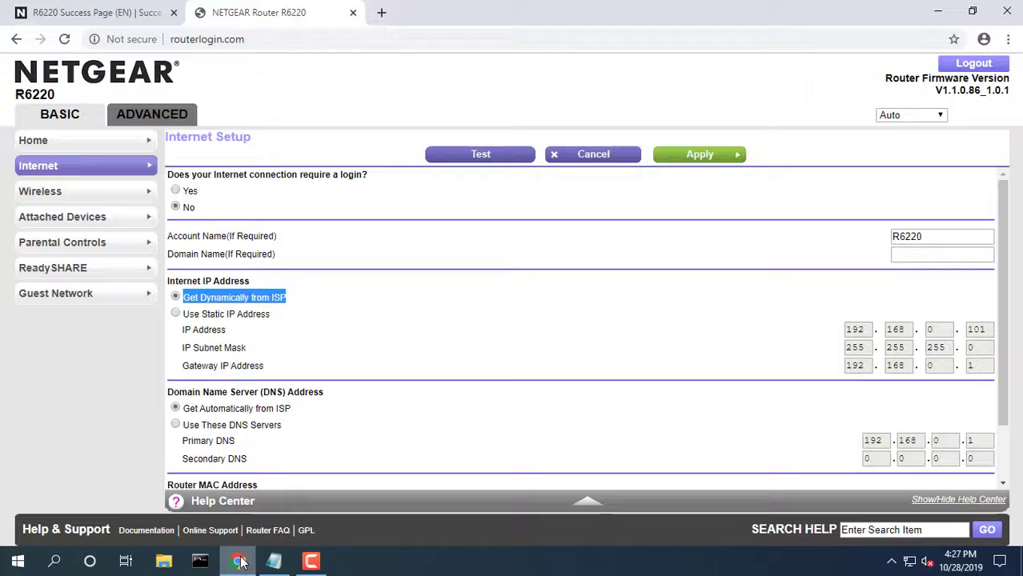
click(274, 561)
drag(124, 156, 192, 157)
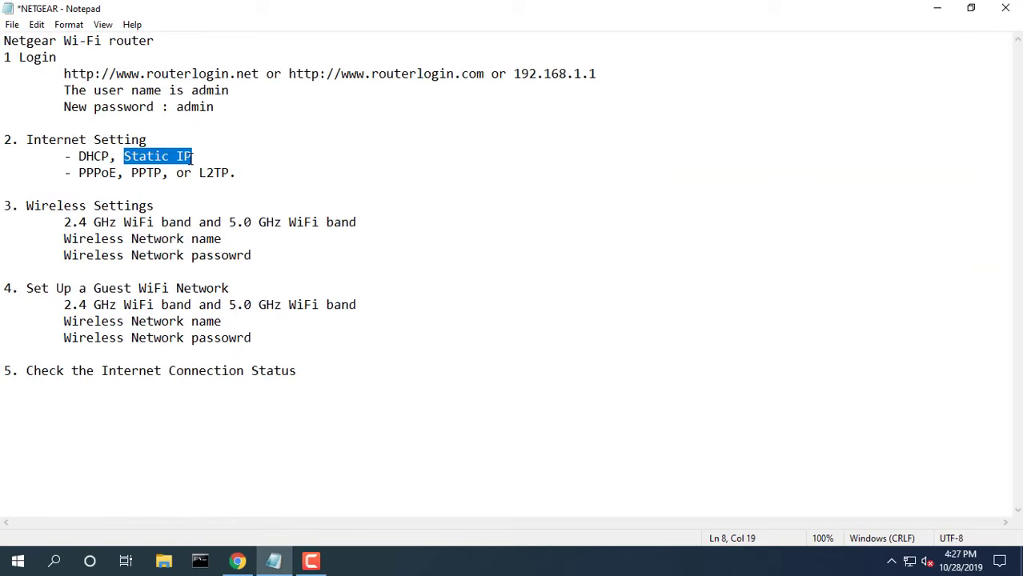
click(237, 561)
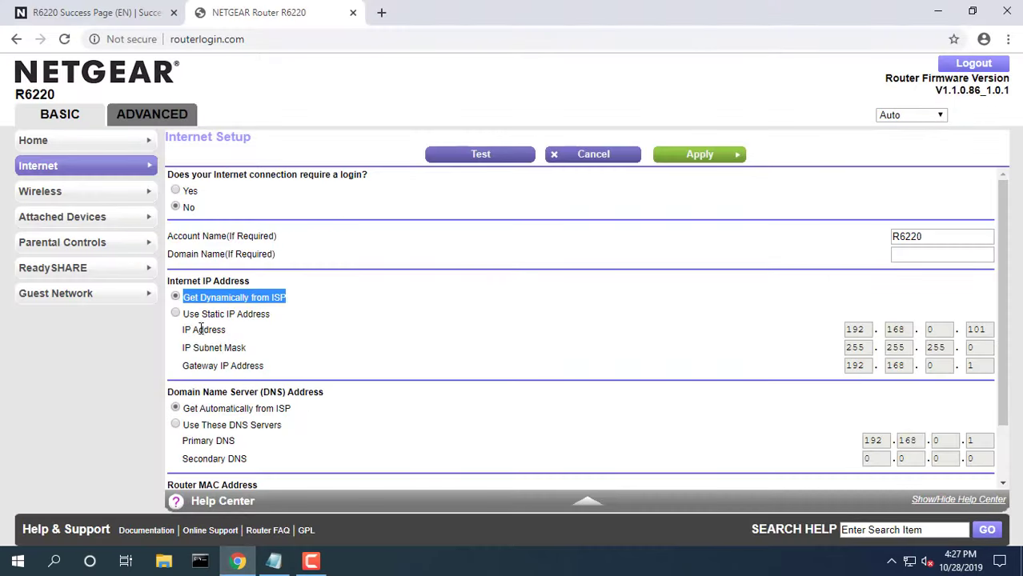
Switch to a static IP address, setting its last octet to 250 (192.168.0.250)
click(176, 207)
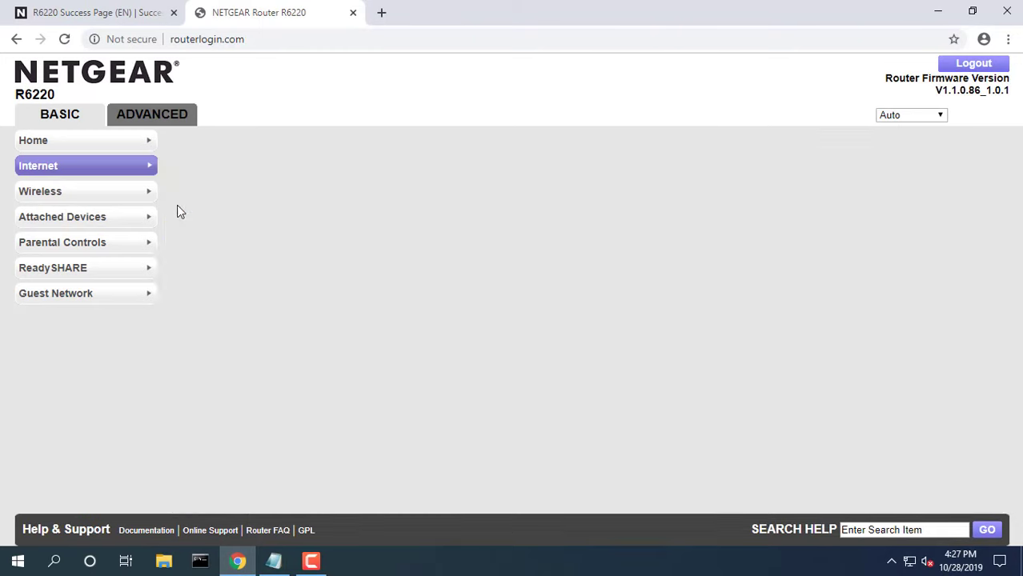
click(175, 314)
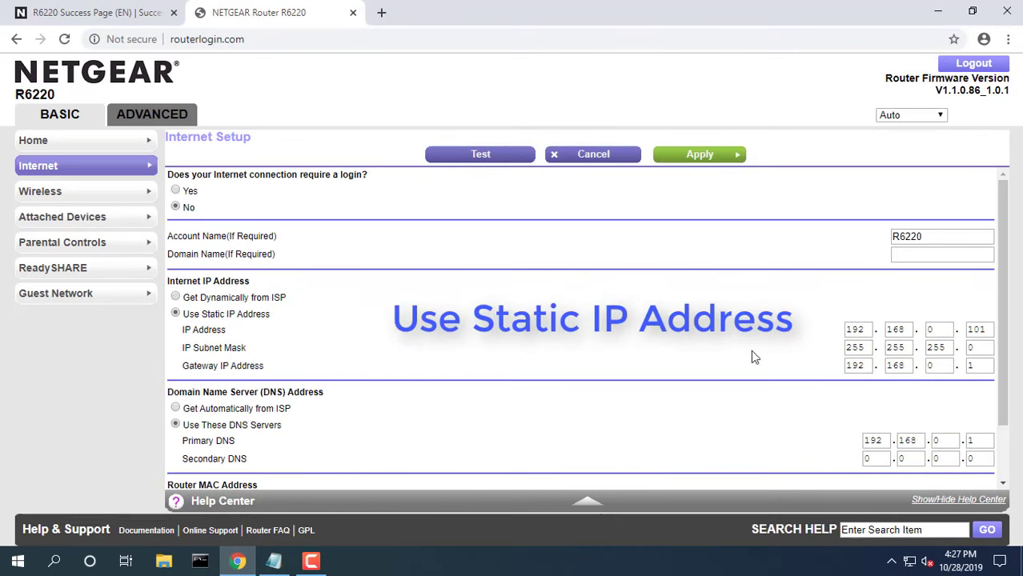
double_click(869, 333)
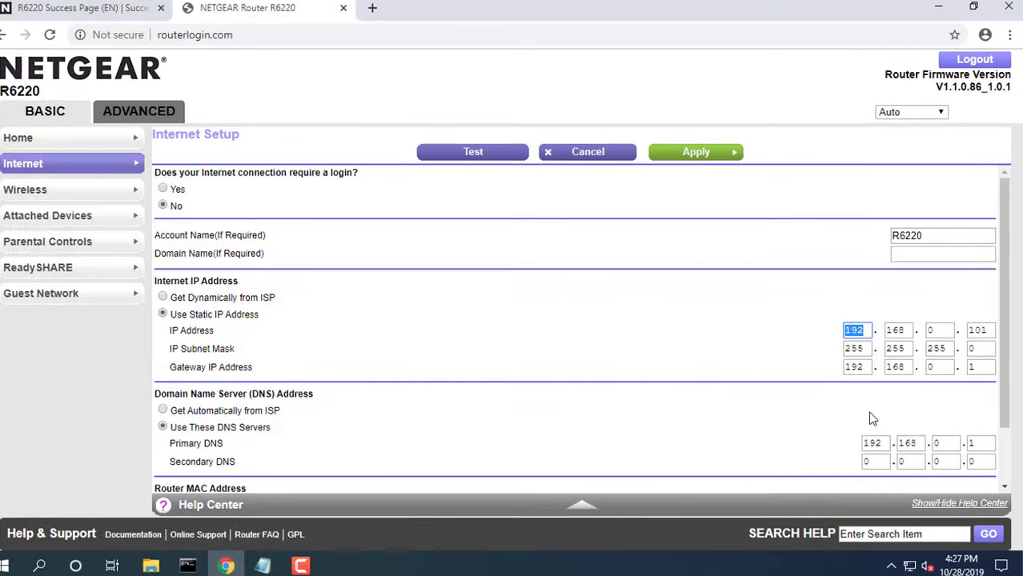
key(Tab)
key(Tab)
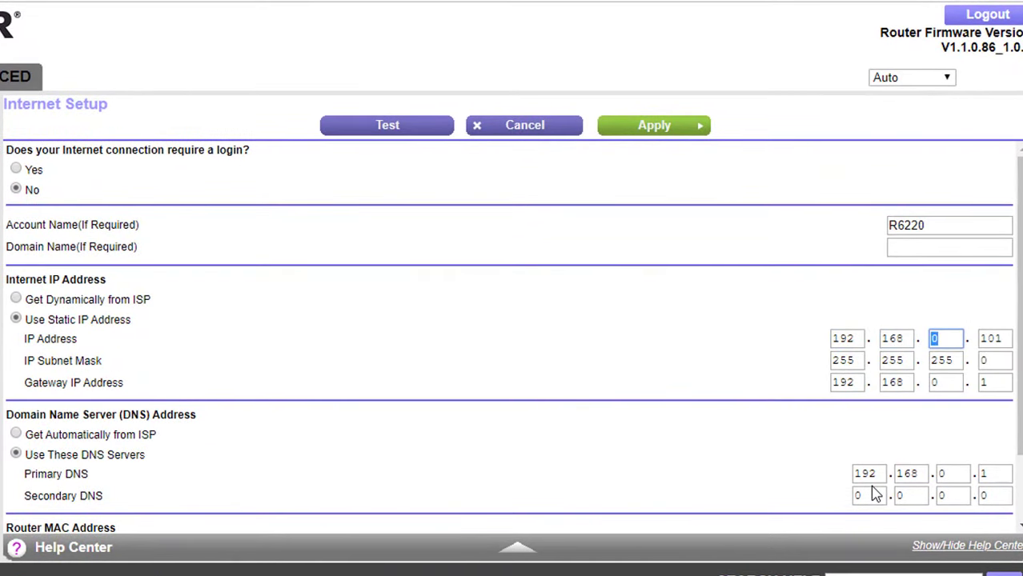
key(Tab)
text(250)
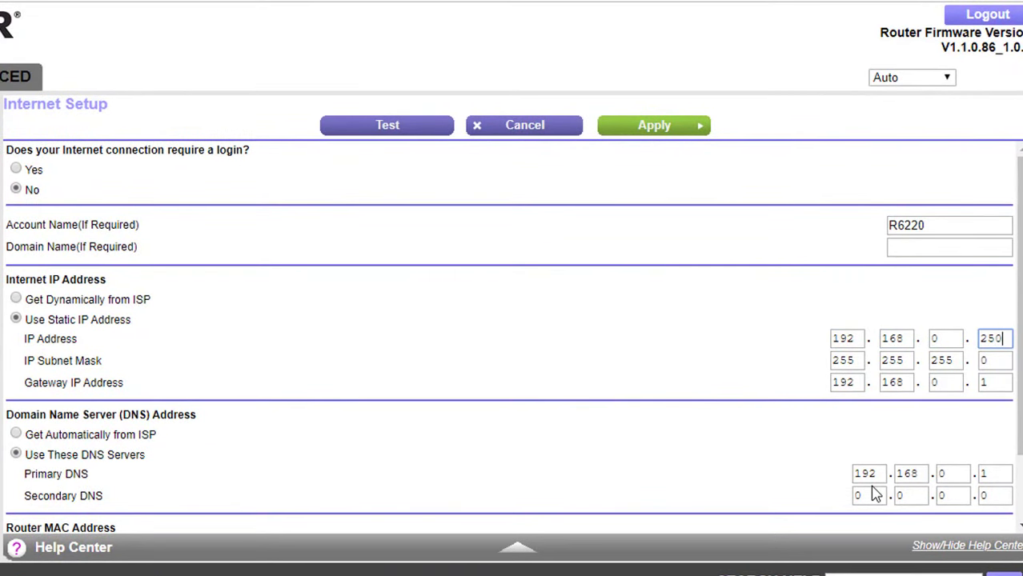
click(990, 361)
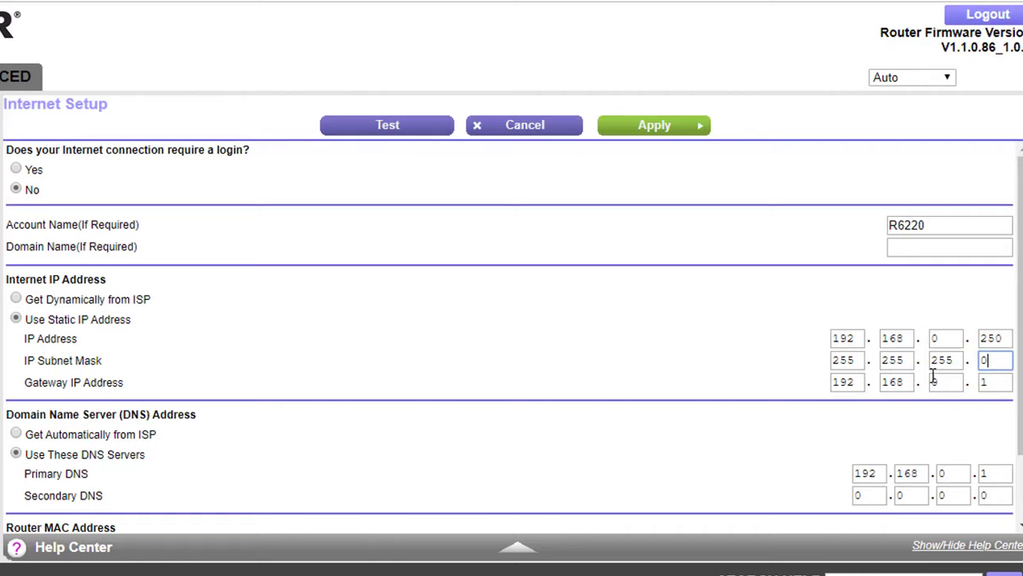
double_click(933, 378)
click(991, 384)
click(726, 393)
Enter DNS servers 8.8.8.8 and 8.8.4.4 and apply the internet settings
drag(28, 457, 146, 466)
double_click(871, 473)
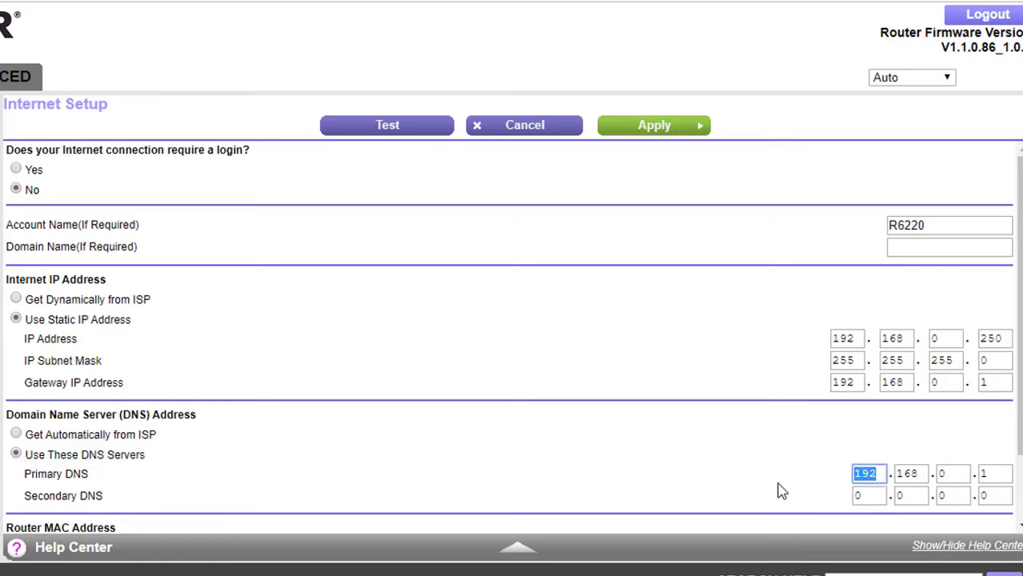
text(8.8.8.8)
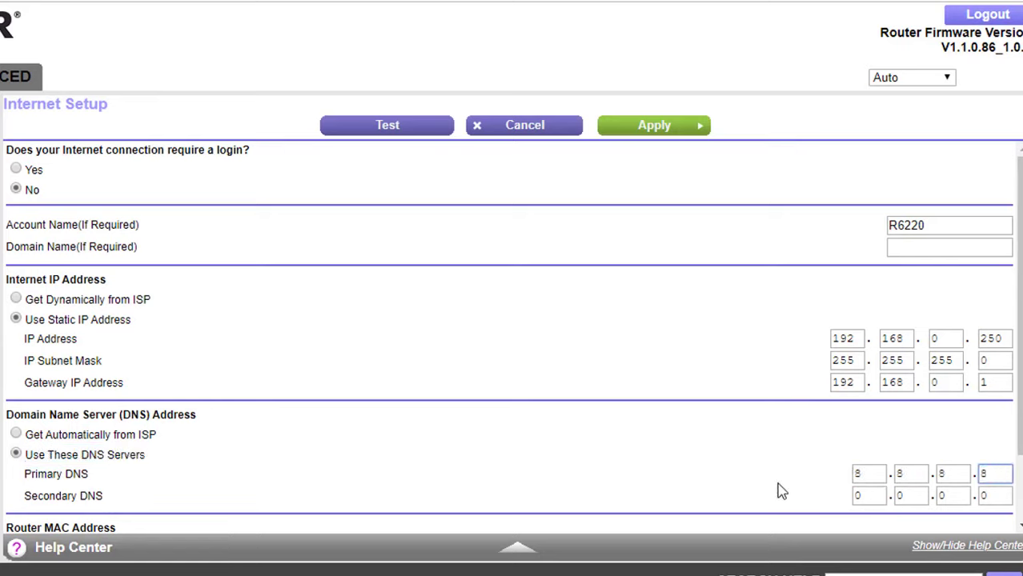
key(Tab)
text(8.8)
text(.4.4)
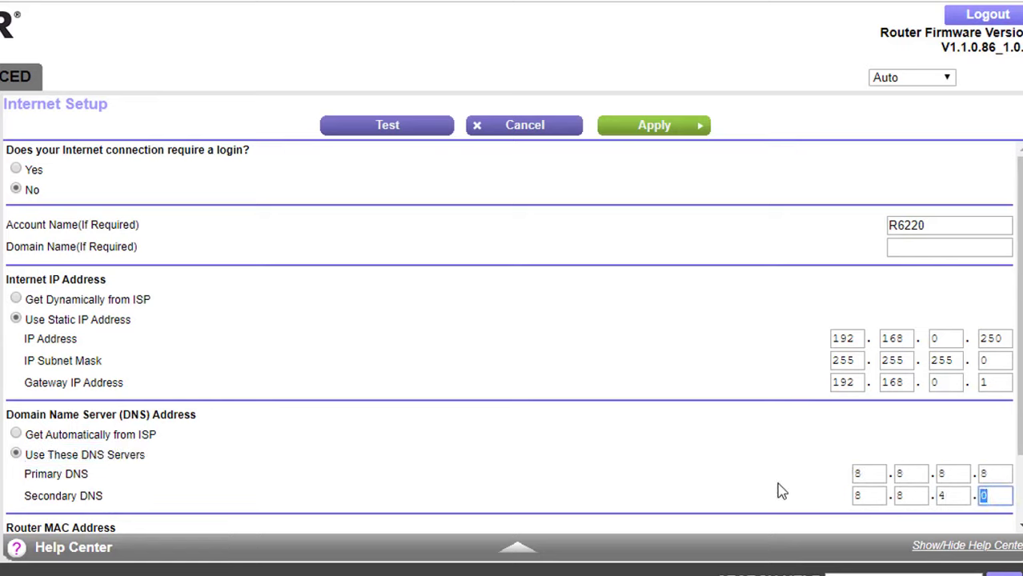
scroll(1016, 502, down, 1)
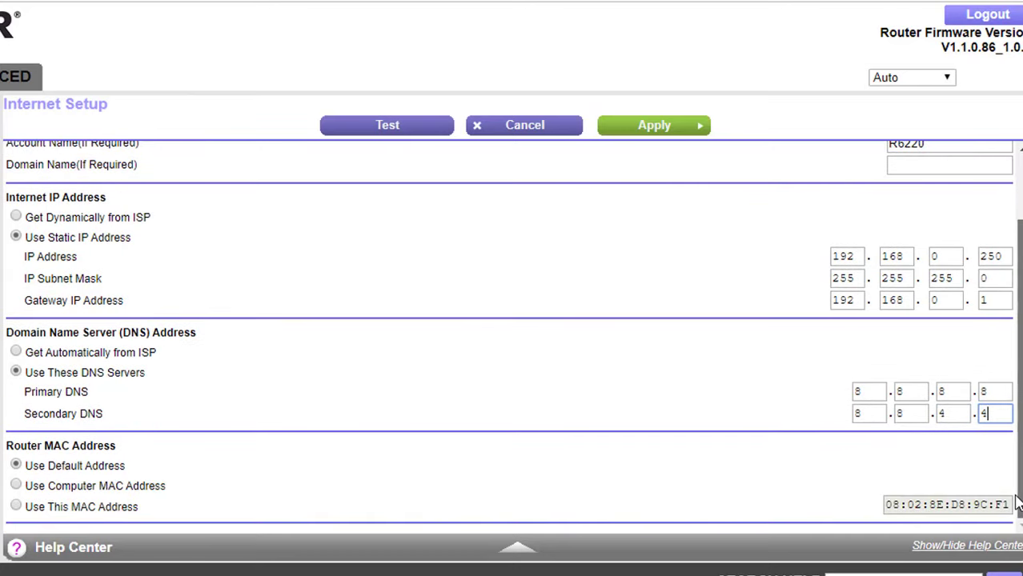
scroll(1016, 503, up, 1)
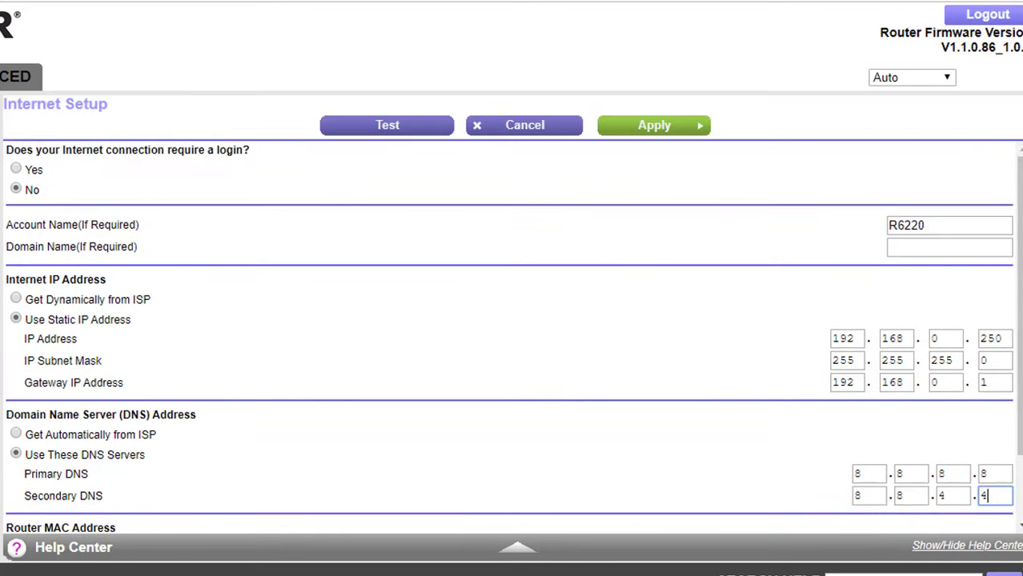
click(665, 130)
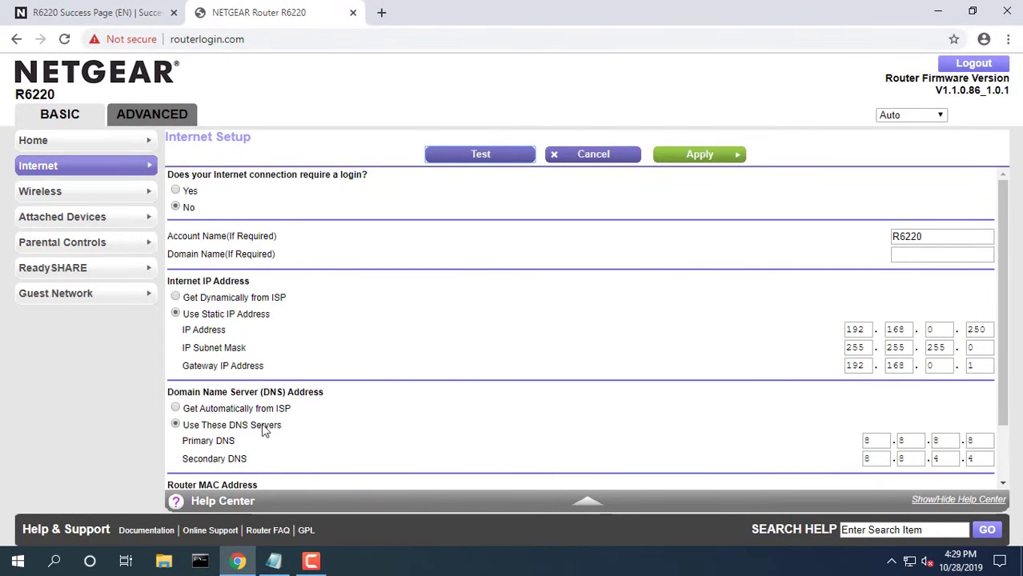
Always allow pop-ups from the router page and rerun the internet connection test
mouse_move(184, 441)
mouse_down()
mouse_move(235, 442)
mouse_move(248, 462)
mouse_up()
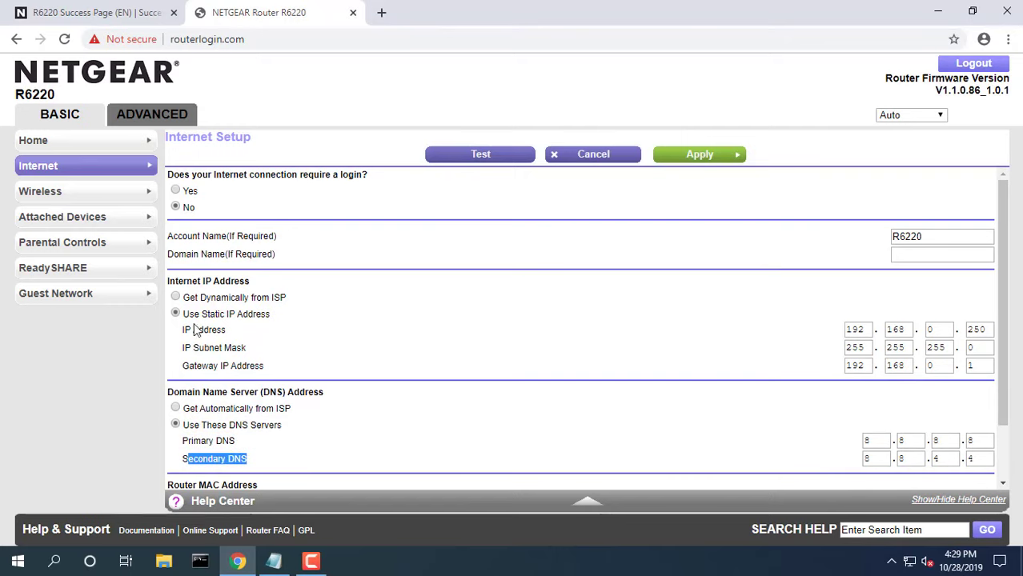
click(482, 159)
click(881, 40)
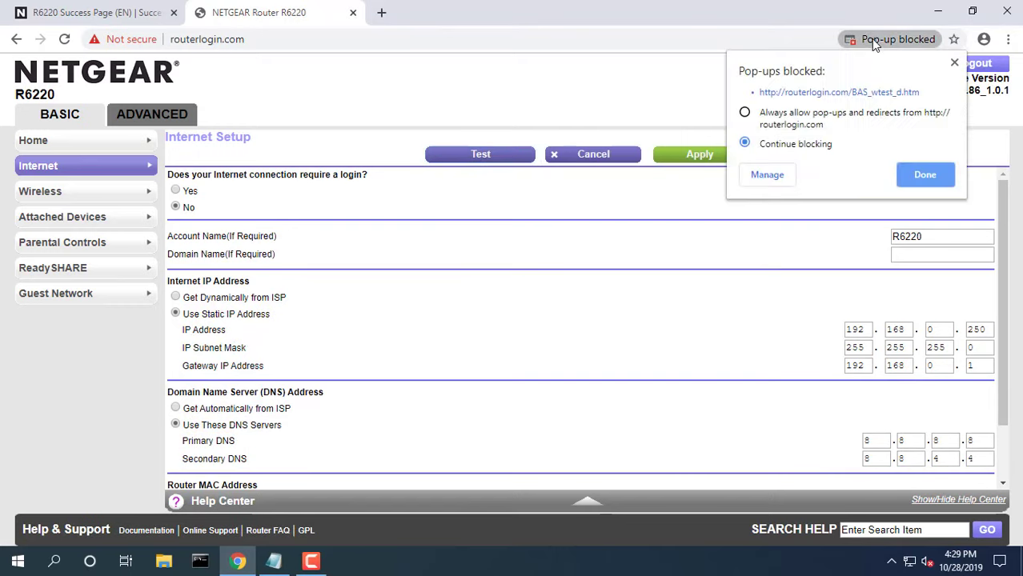
click(744, 111)
click(916, 180)
click(482, 157)
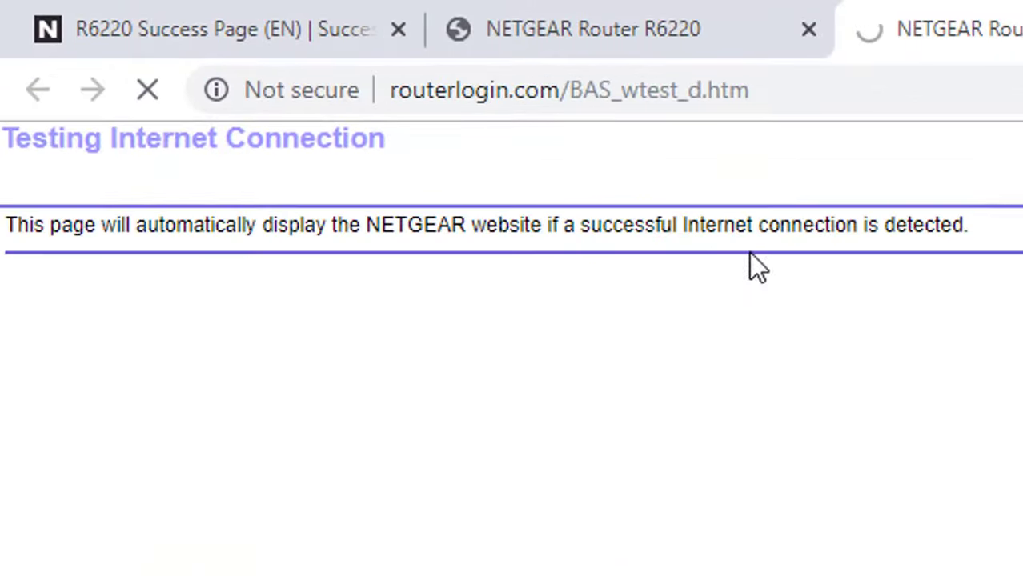
Close the NETGEAR success page and return to the Notepad setup notes
drag(750, 254, 5, 229)
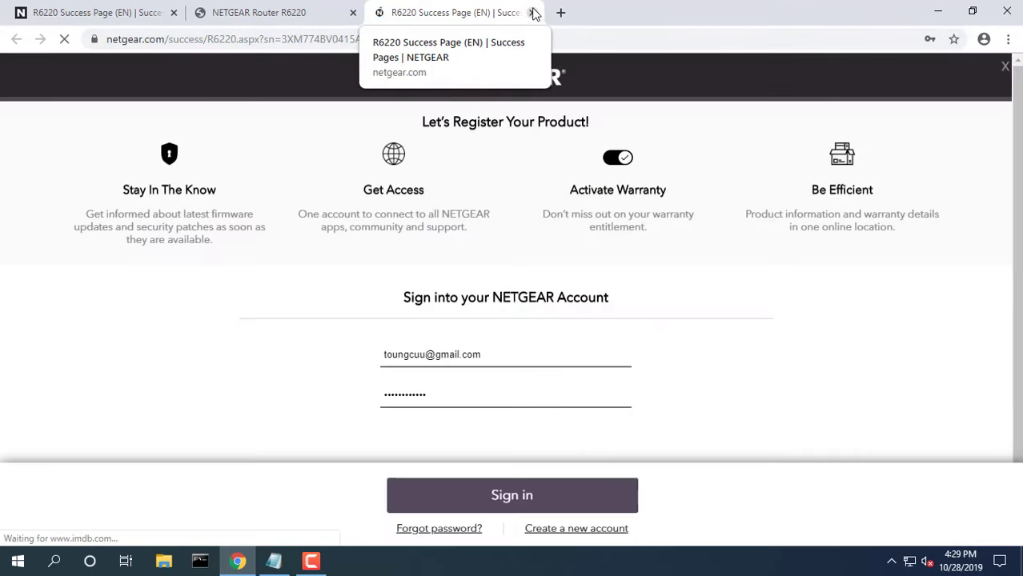
click(531, 13)
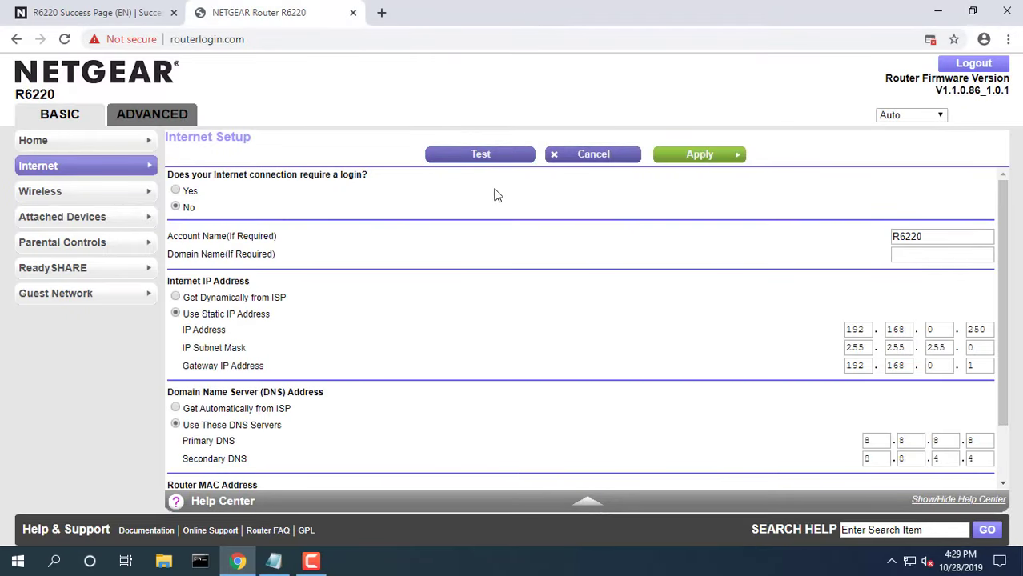
key(alt+Tab)
Review the PPPoE, PPTP and L2TP notes, then bring the router's Internet Setup page back
drag(237, 173, 79, 173)
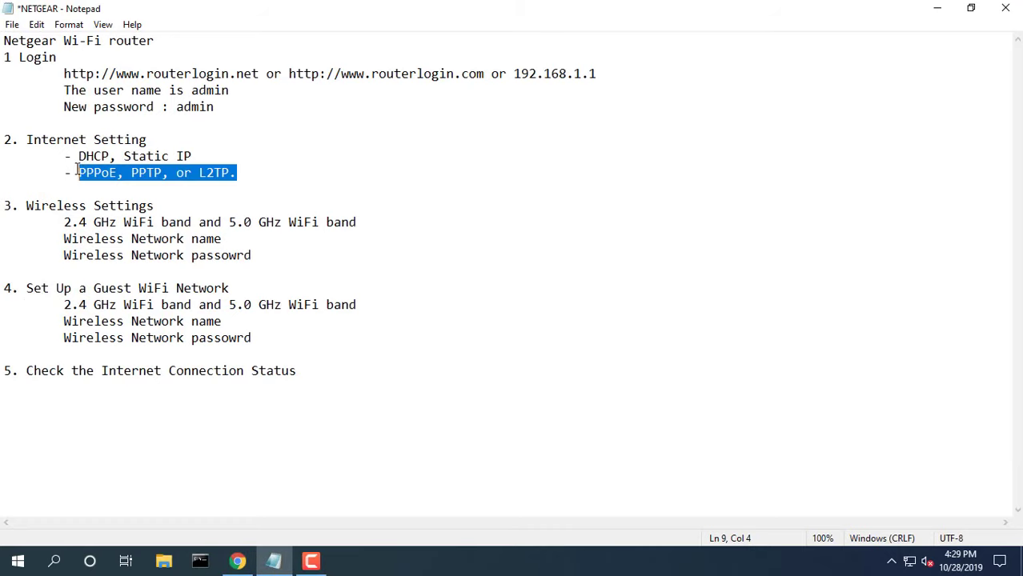
click(168, 189)
mouse_move(237, 173)
mouse_down()
mouse_move(79, 173)
mouse_move(237, 173)
mouse_up()
click(110, 174)
click(138, 173)
click(250, 565)
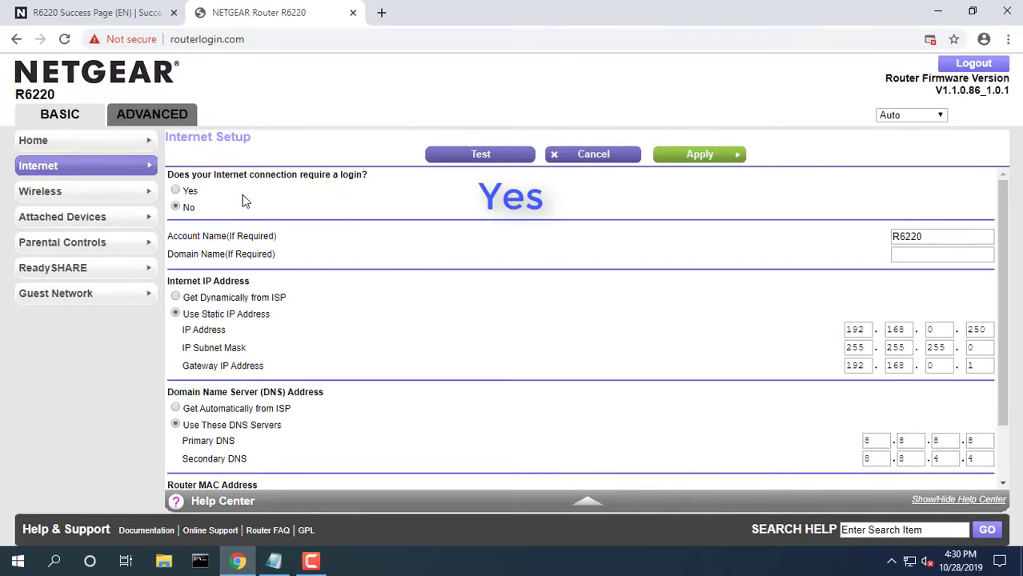
Mark the connection as requiring a PPPoE login and enter the ISP login name and password
click(176, 191)
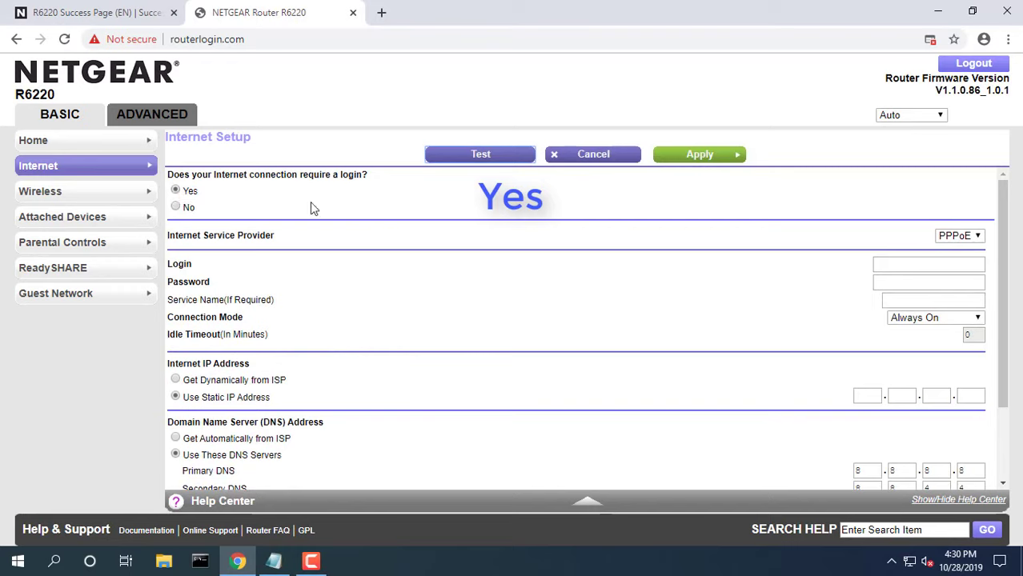
click(959, 236)
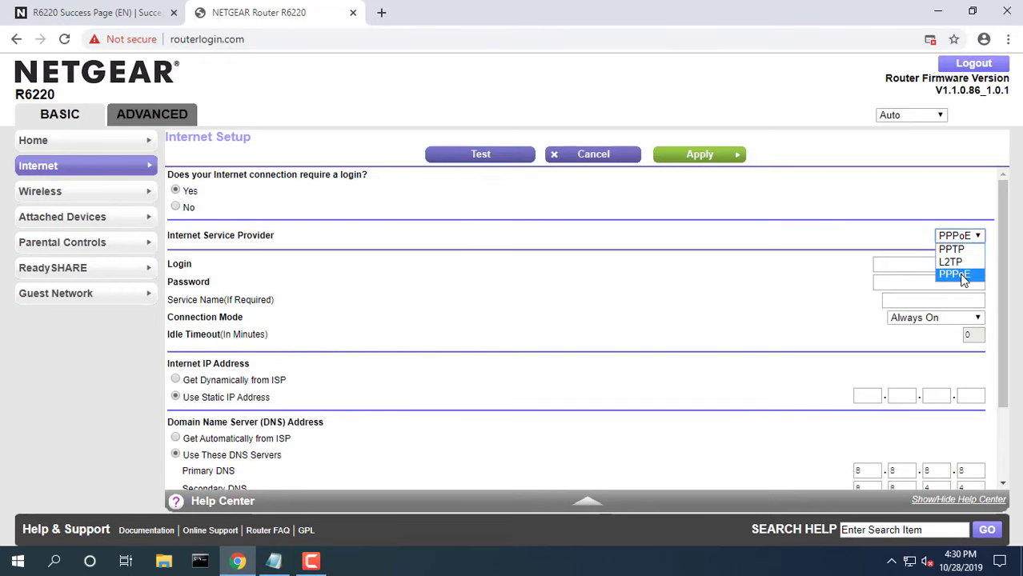
click(970, 279)
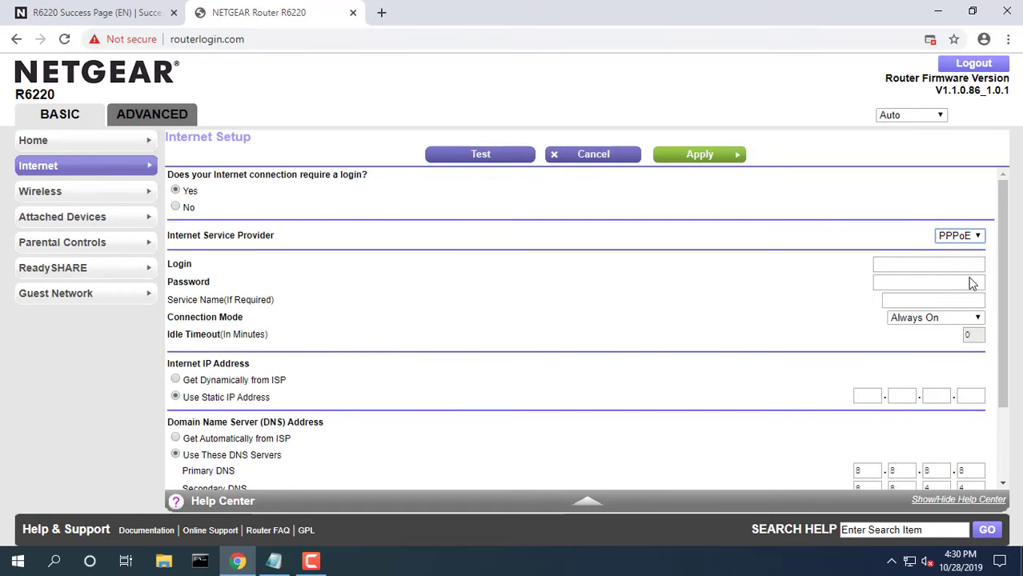
click(901, 264)
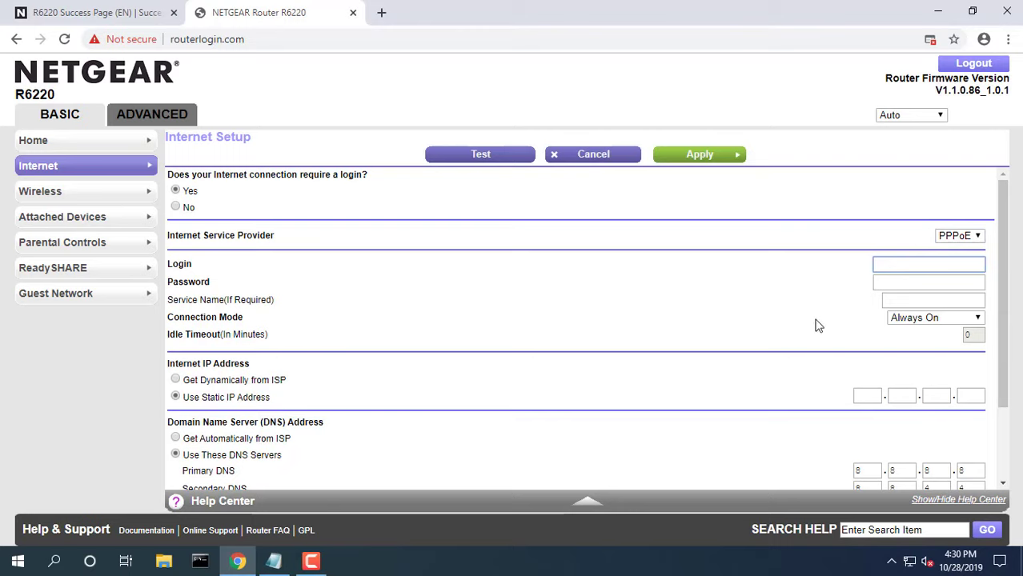
text(@g)
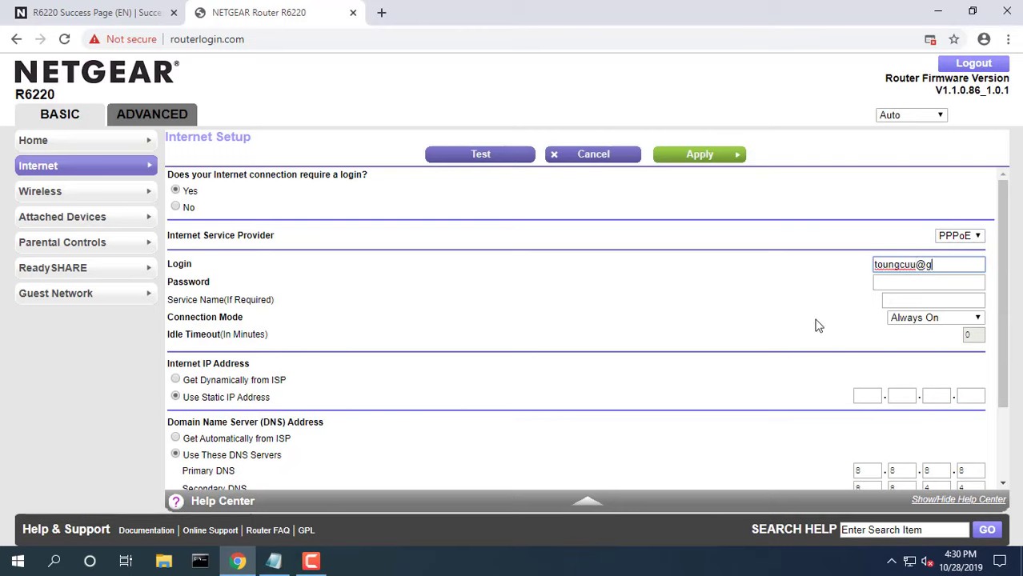
text(ai)
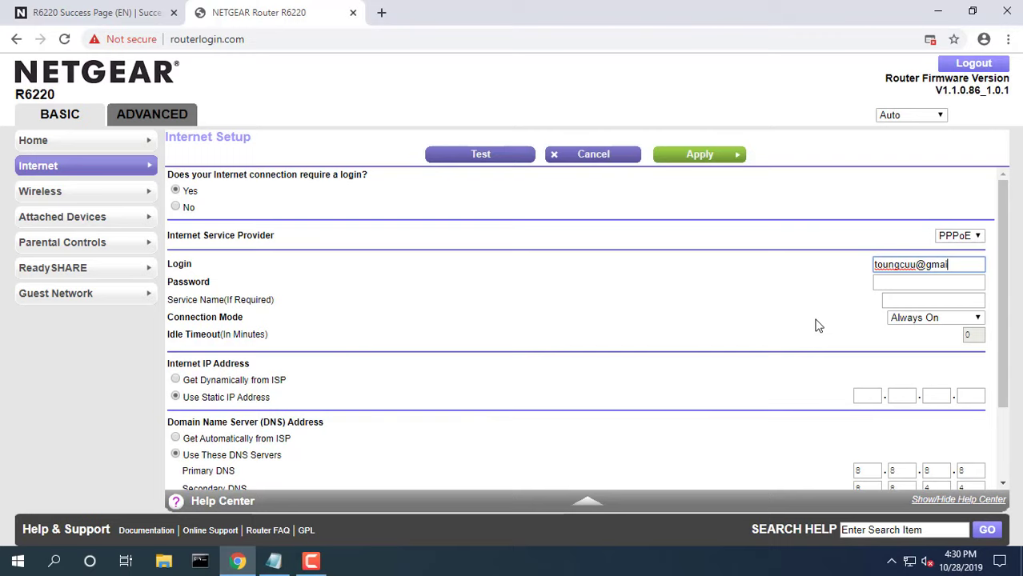
text(m)
key(Tab)
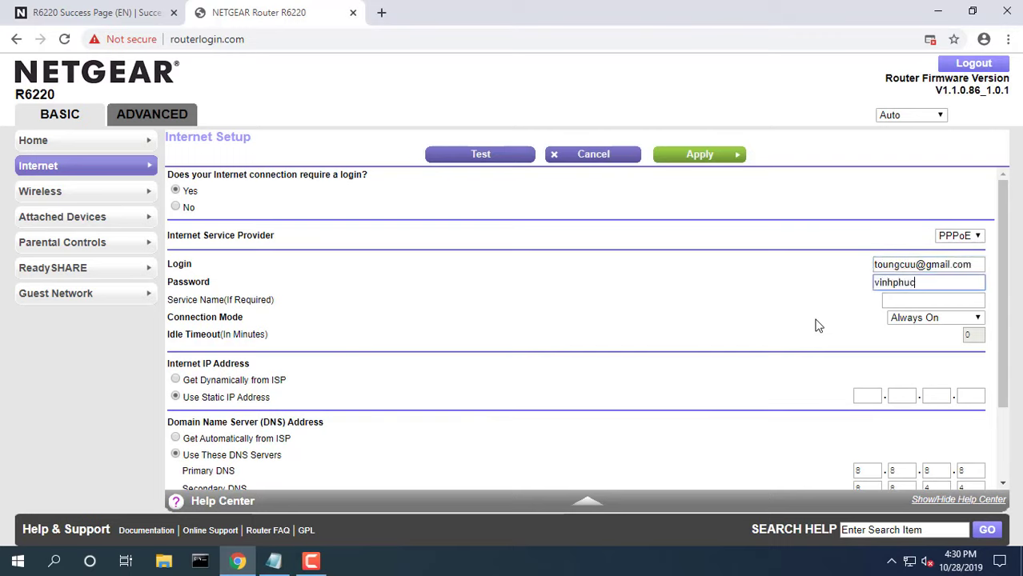
text(@)
Keep Always On mode, get the IP dynamically from the ISP, and apply without saving the password
click(933, 318)
click(920, 329)
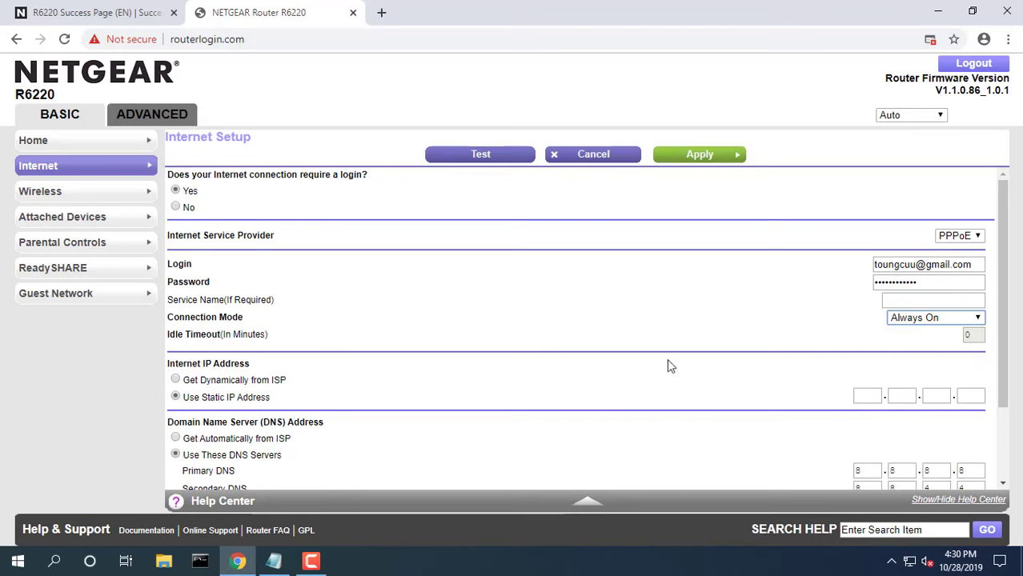
click(176, 380)
double_click(230, 385)
scroll(342, 401, down, 2)
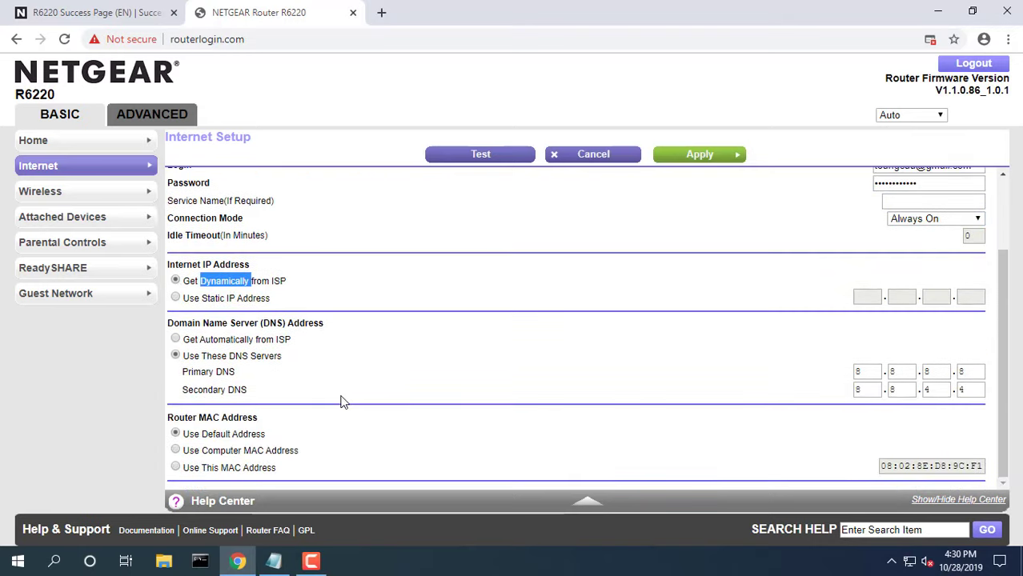
click(680, 155)
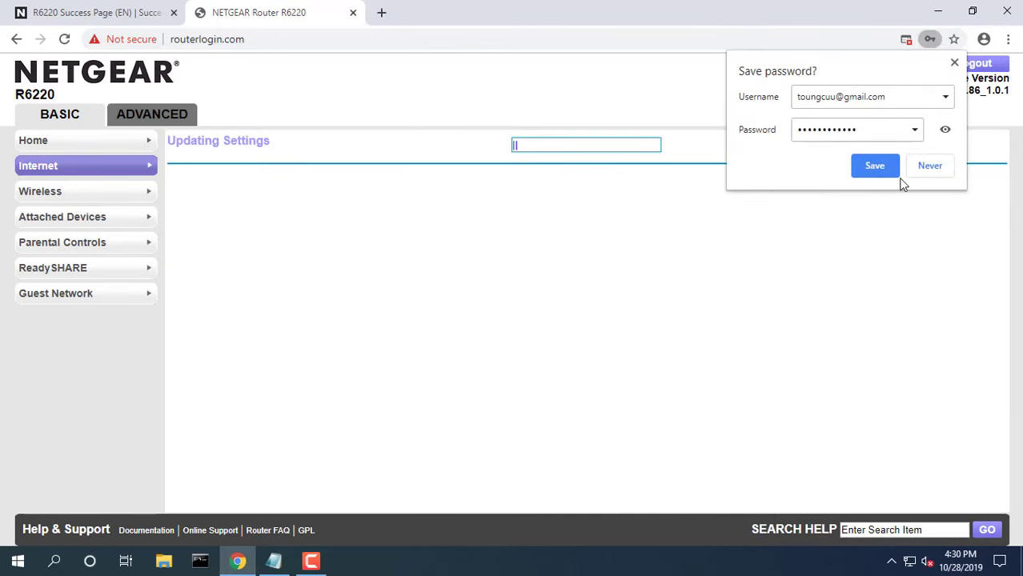
click(923, 171)
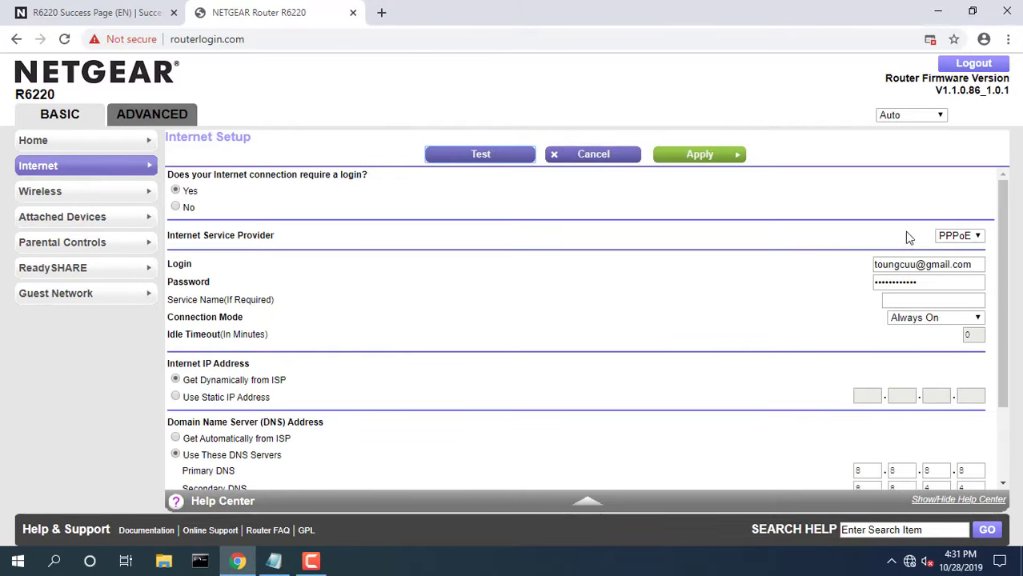
drag(966, 265, 874, 264)
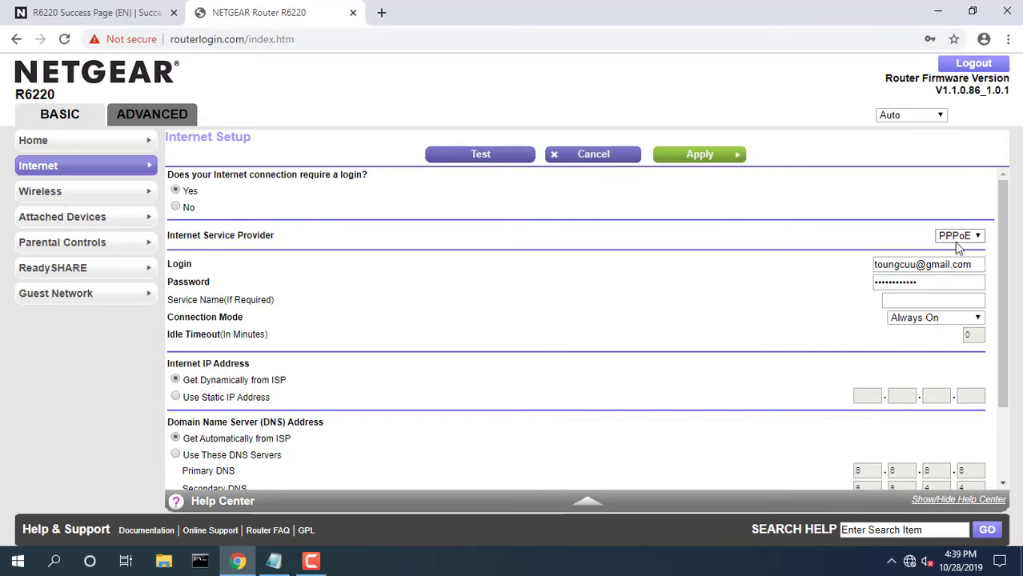
Set the connection to require no login, keep the dynamic ISP IP, and apply
click(179, 209)
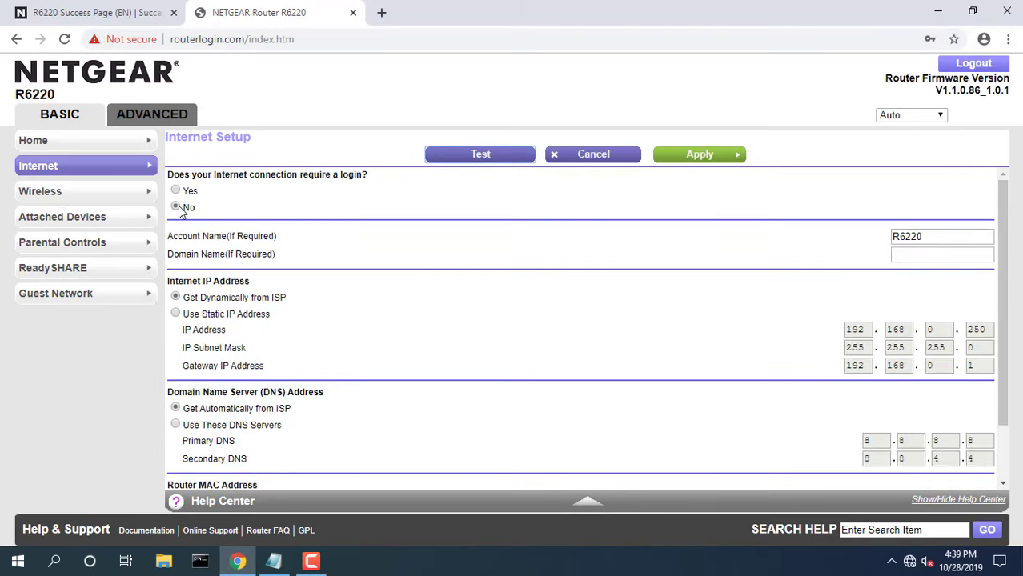
double_click(252, 297)
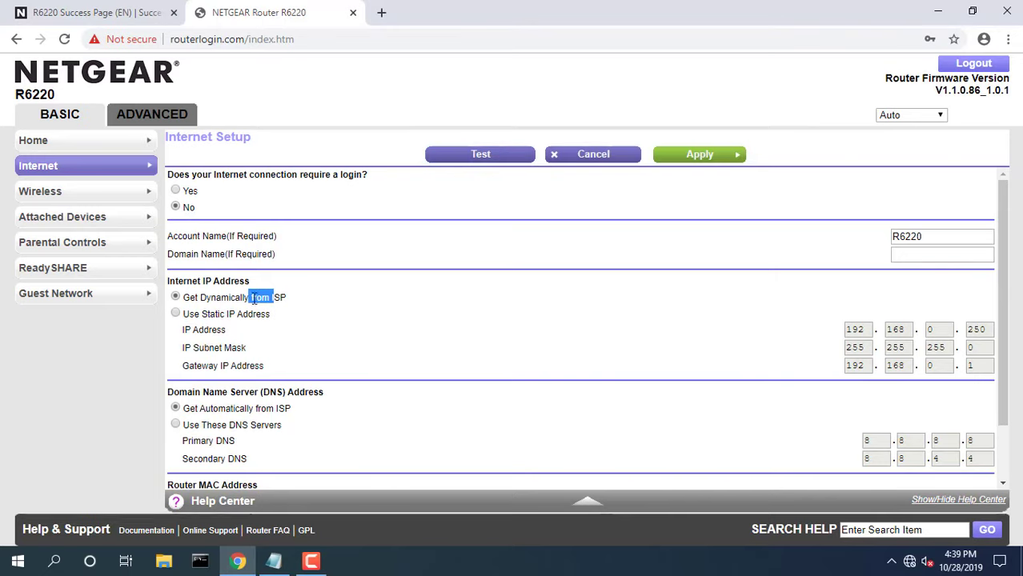
drag(290, 299, 184, 299)
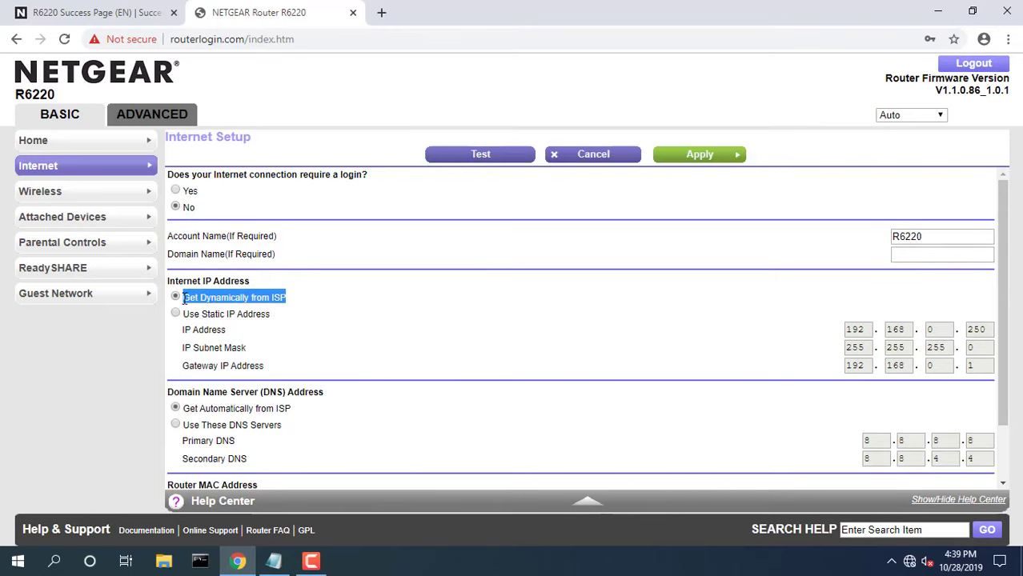
click(690, 155)
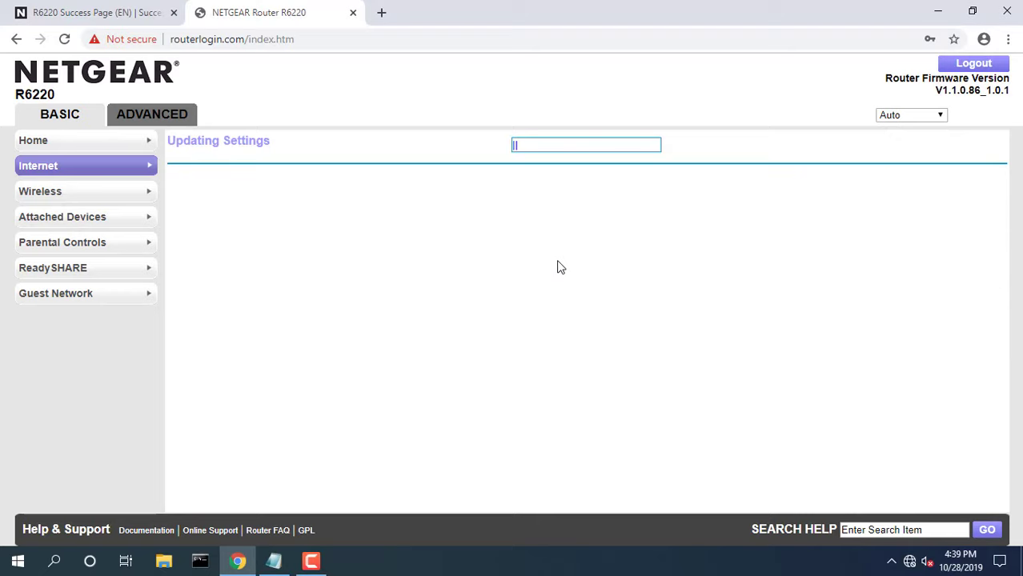
Check the Wireless Settings step in the notes, then return to the router page
click(274, 562)
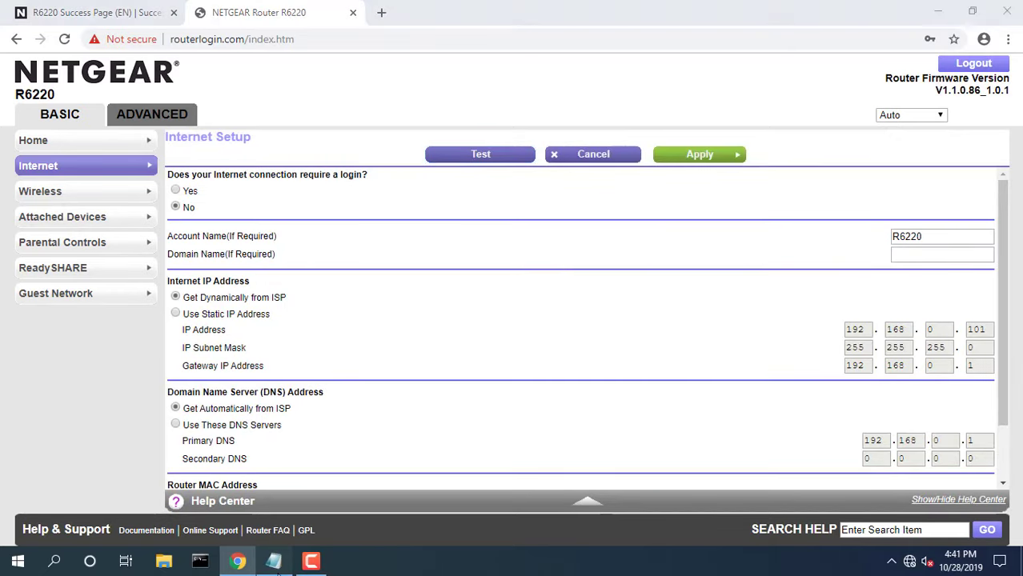
drag(166, 207, 3, 204)
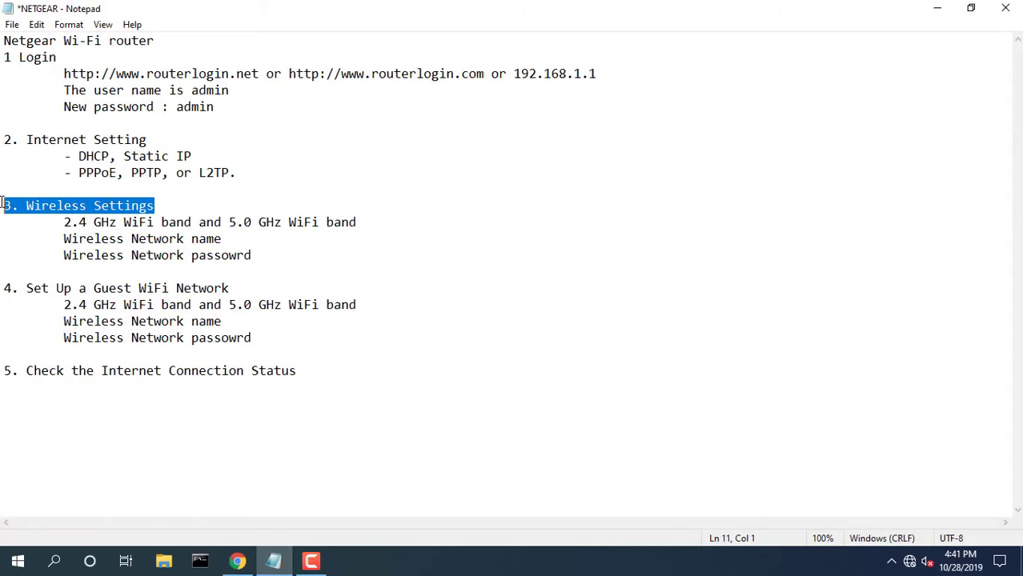
click(274, 560)
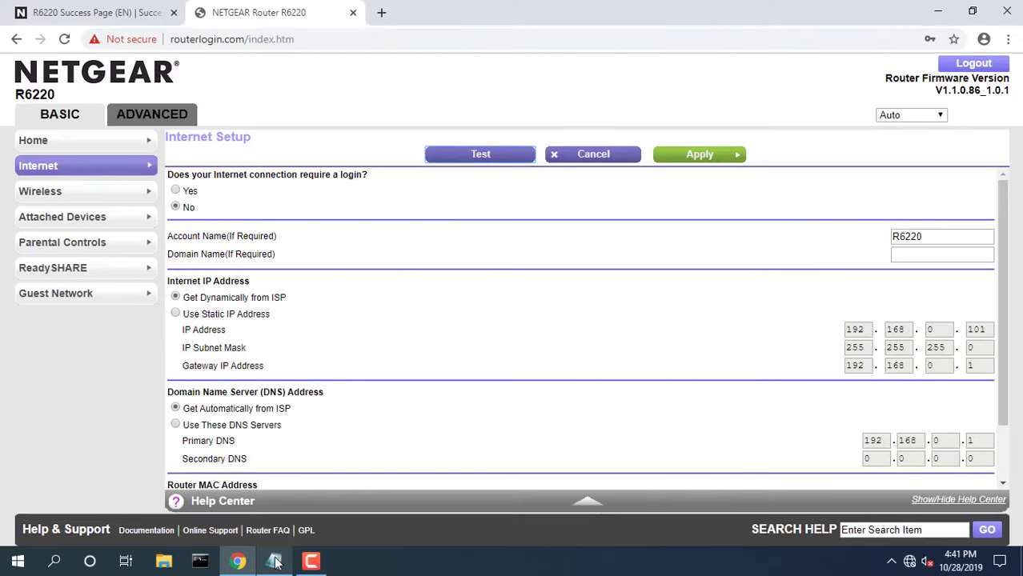
Open Wireless settings and look over the 2.4GHz NETGEAR49 and 5GHz NETGEAR49-5G sections
click(54, 196)
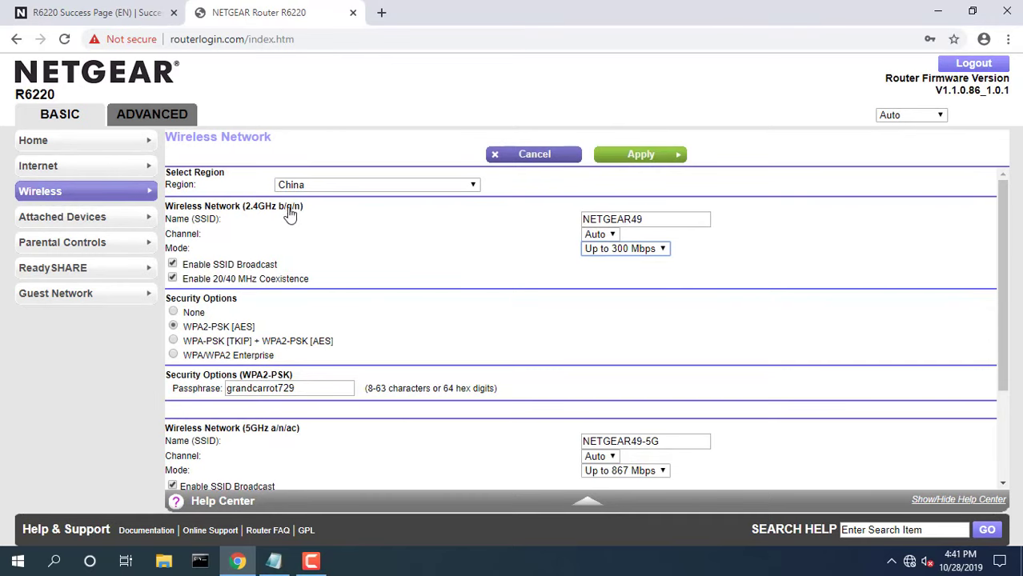
drag(305, 207, 163, 210)
scroll(307, 380, down, 2)
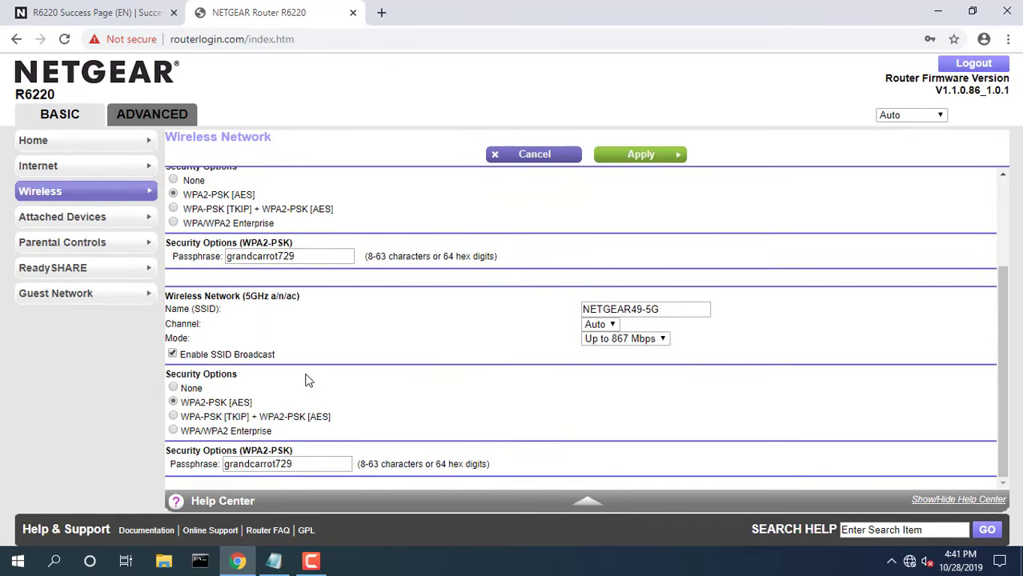
drag(302, 297, 163, 298)
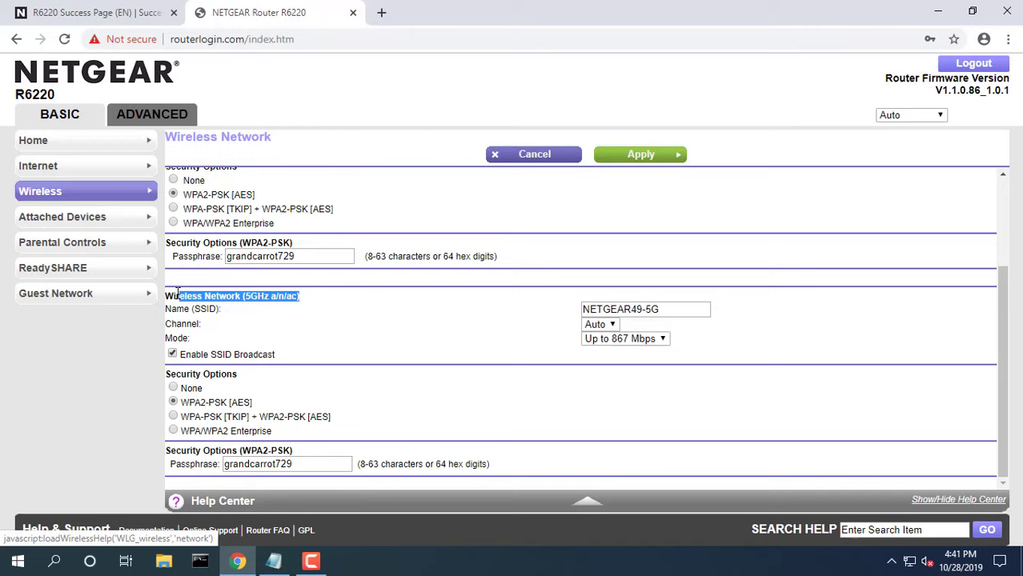
Check the two-band and network-name steps in the notes, then return to the Wireless page
click(273, 560)
drag(361, 222, 56, 227)
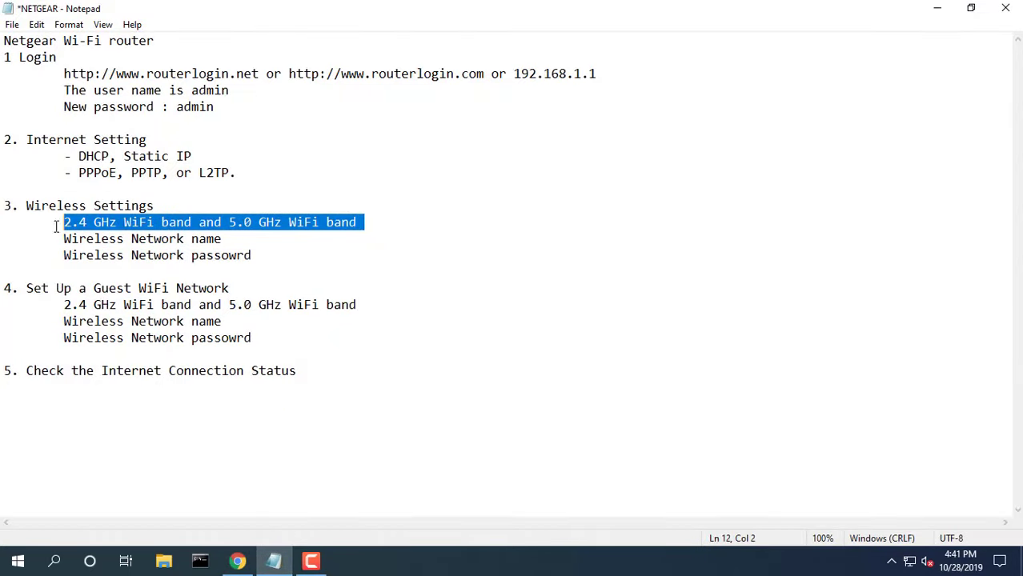
drag(224, 240, 65, 240)
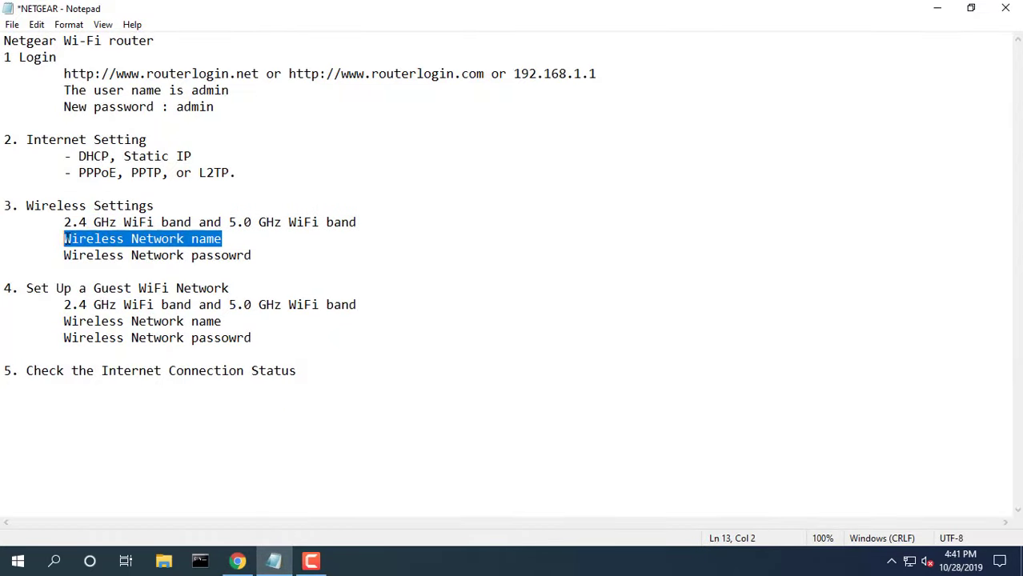
click(238, 560)
scroll(353, 256, up, 2)
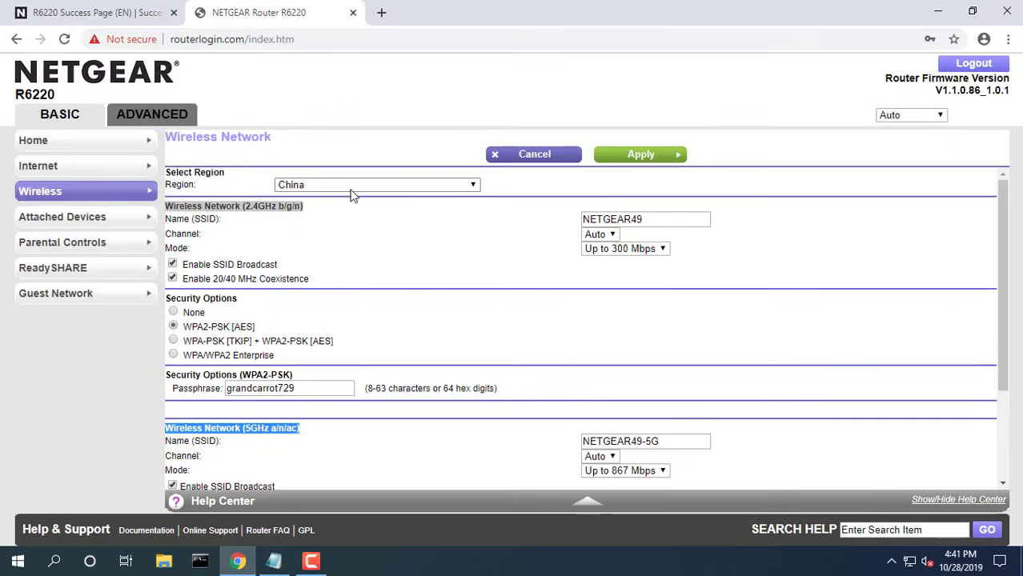
Set the wireless region to Europe
click(352, 189)
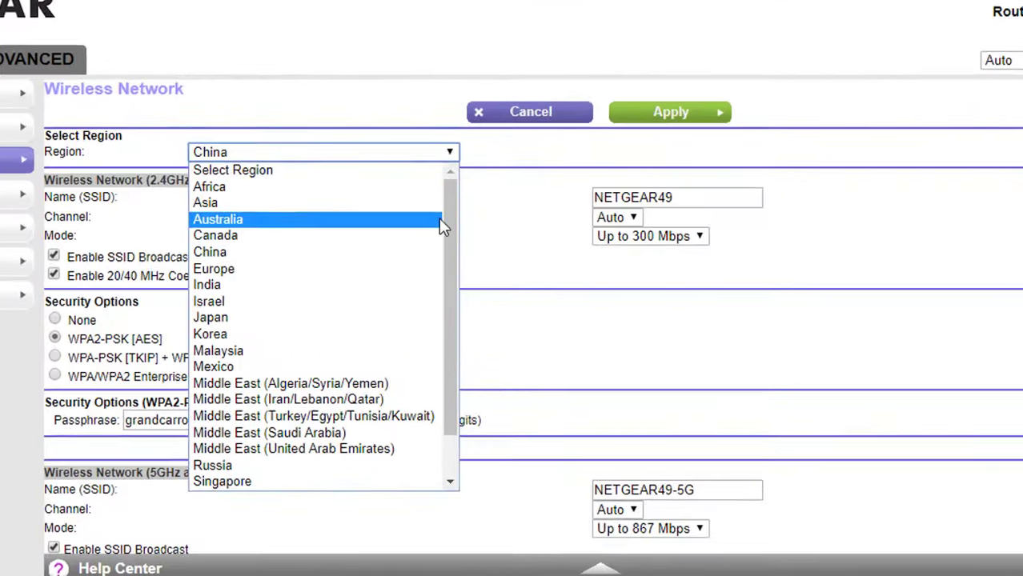
drag(472, 232, 471, 343)
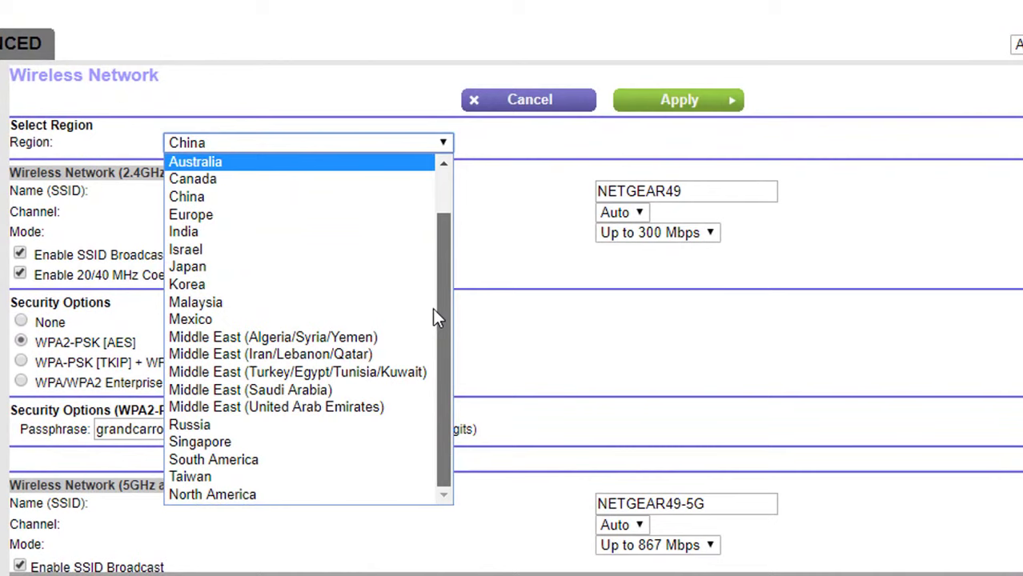
scroll(431, 264, up, 1)
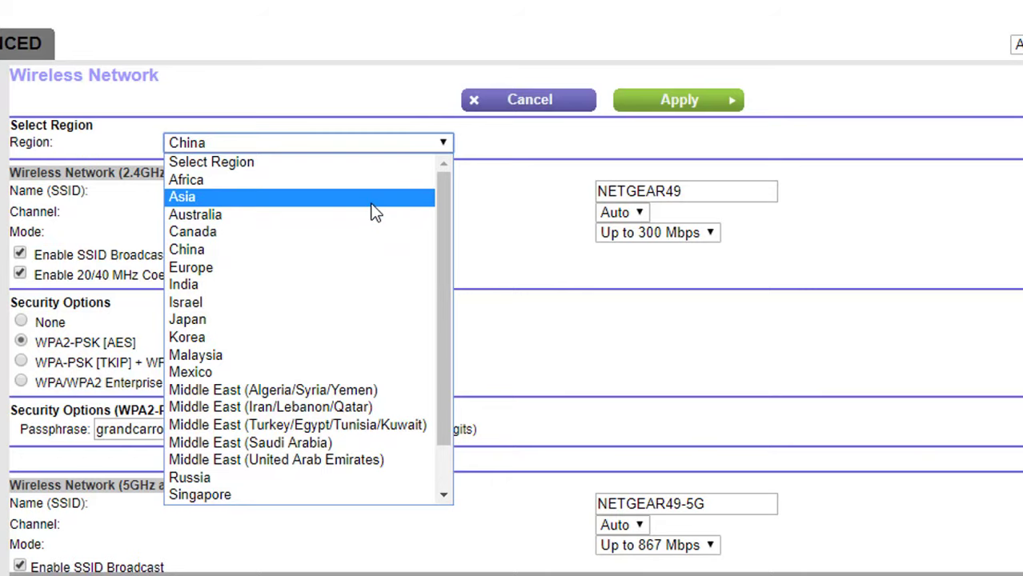
click(358, 271)
Rename the 2.4GHz network to NETVN and replace its passphrase with the new shared one
click(671, 191)
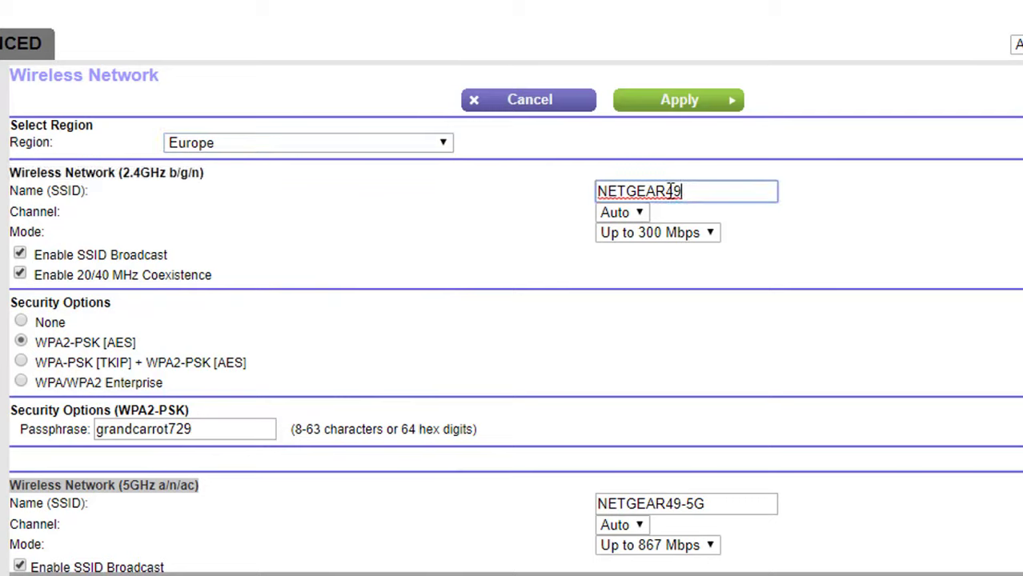
drag(670, 190, 552, 197)
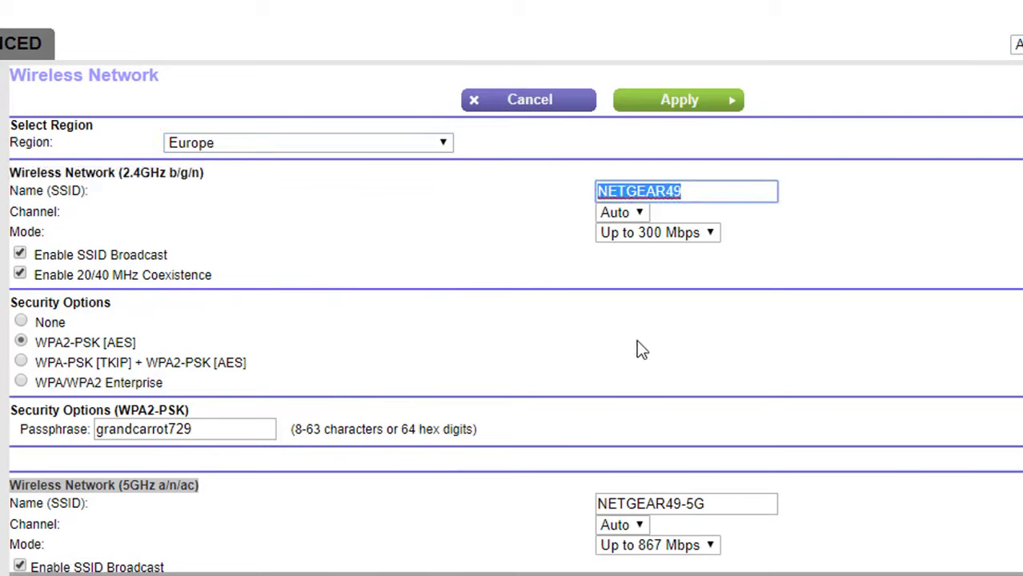
text(NETVN)
double_click(165, 430)
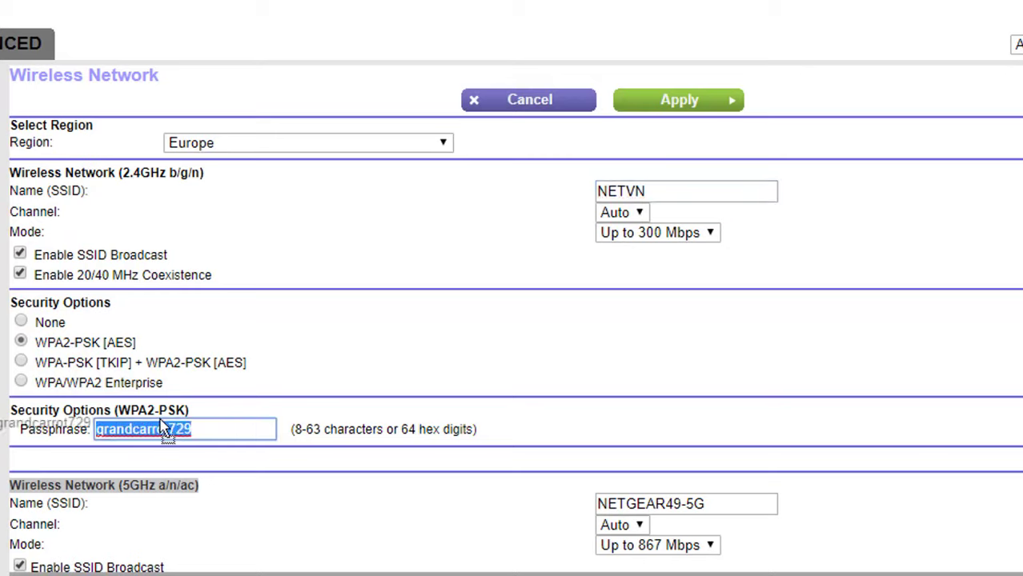
drag(242, 430, 96, 430)
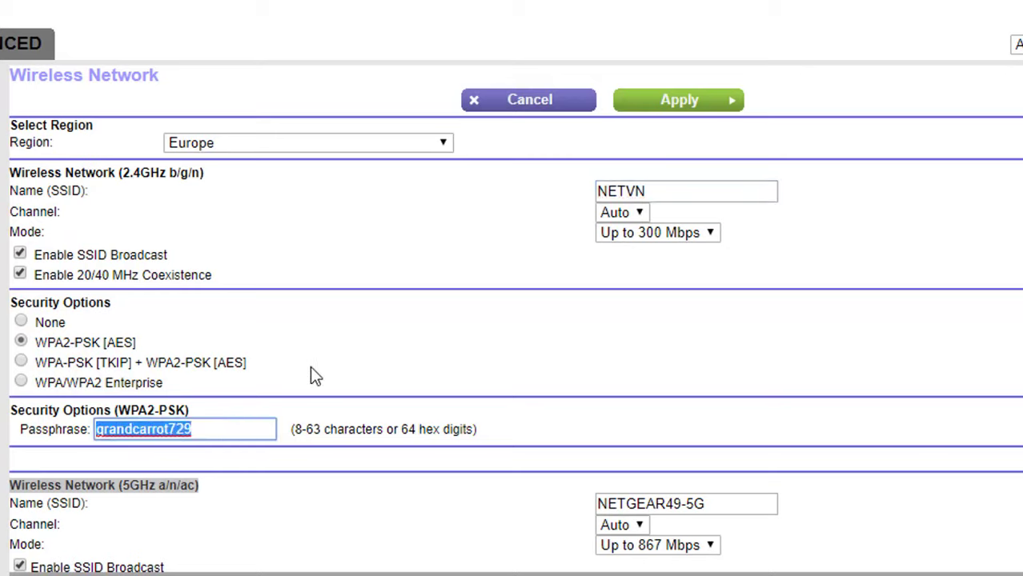
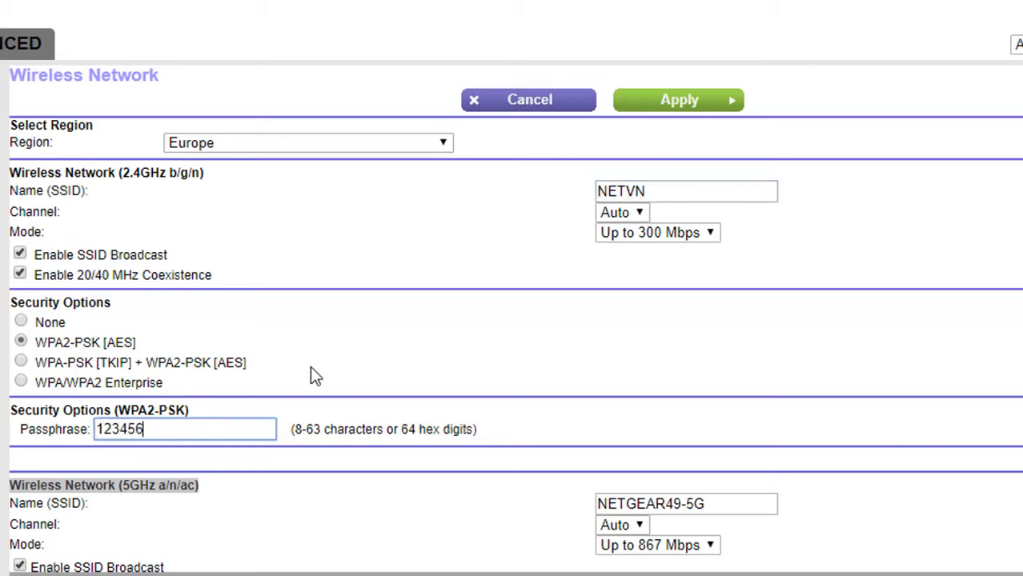
Rename the 5GHz network to NETVN_5G with the same passphrase, keeping WPA2-PSK [AES] security
scroll(312, 376, down, 3)
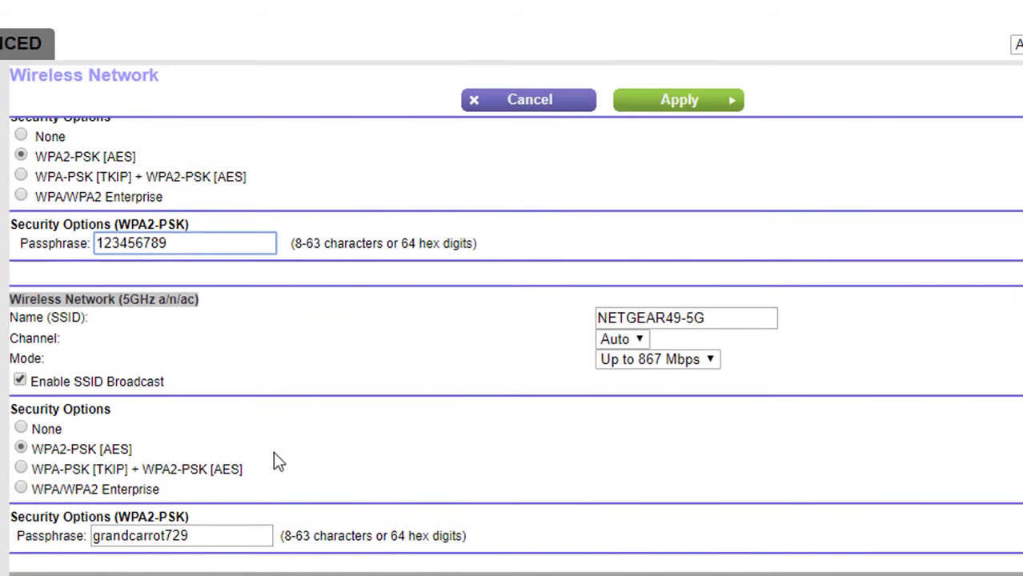
drag(686, 319, 550, 334)
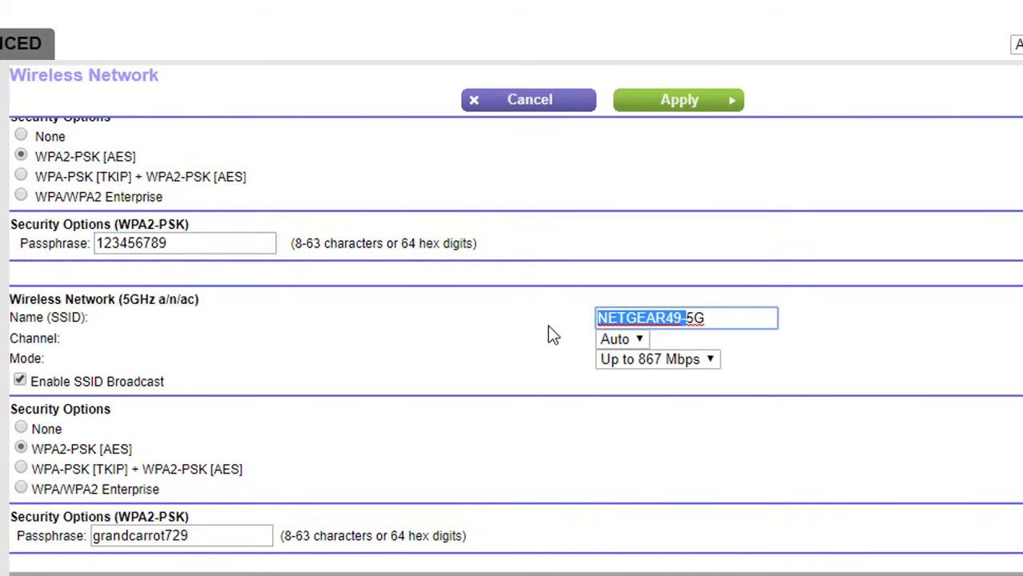
text(NETVN)
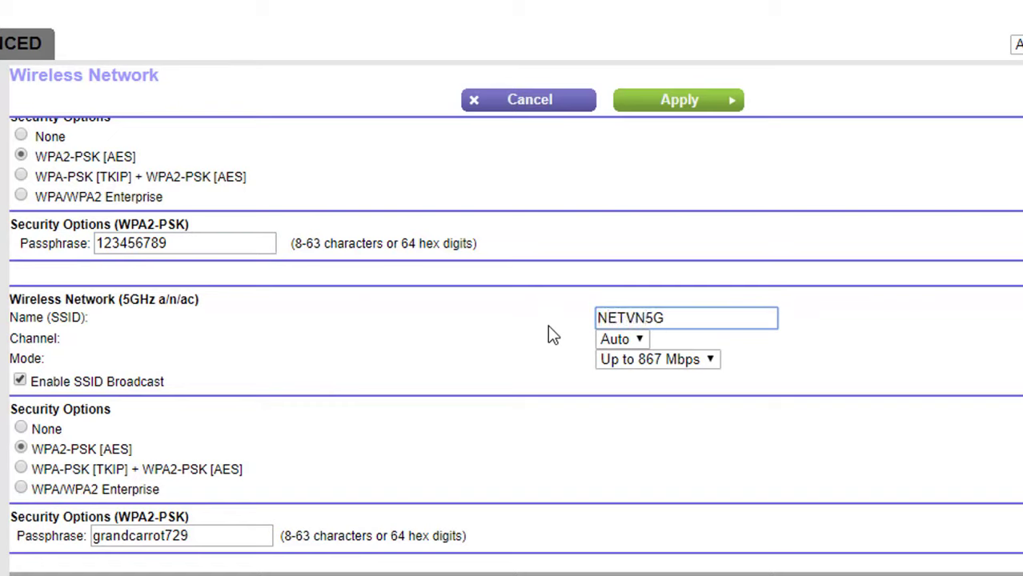
text(_)
drag(685, 318, 560, 334)
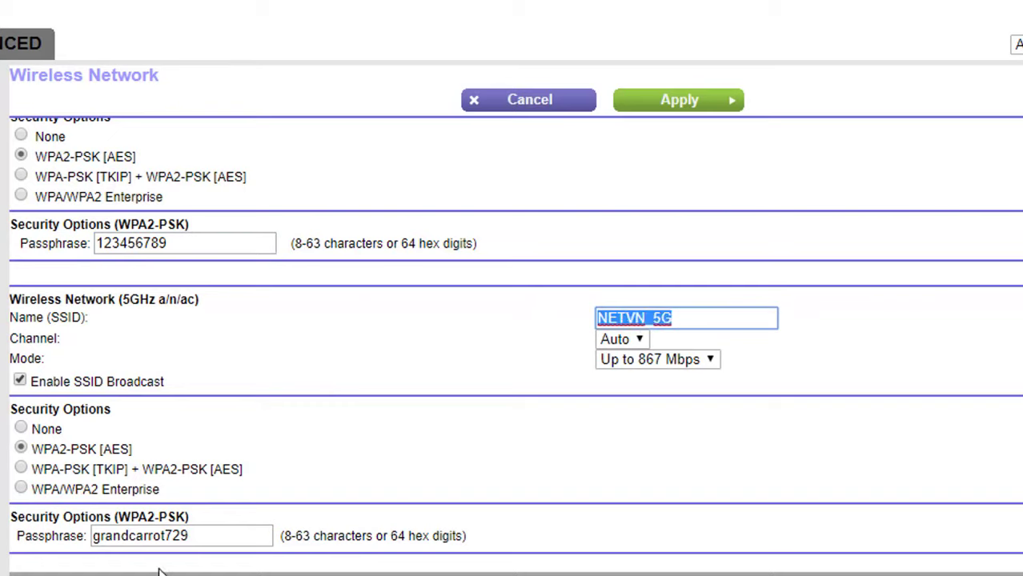
double_click(216, 540)
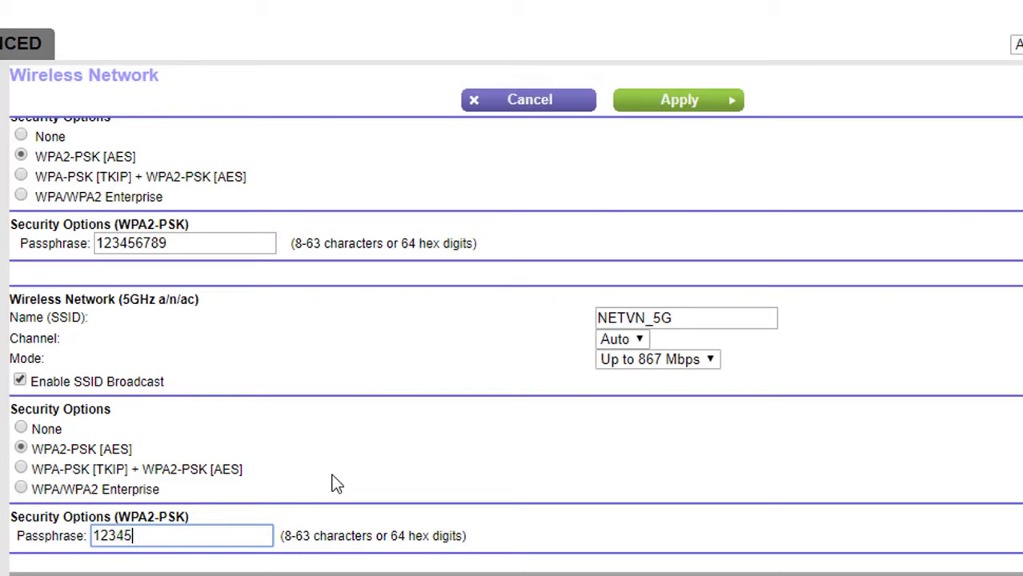
double_click(184, 533)
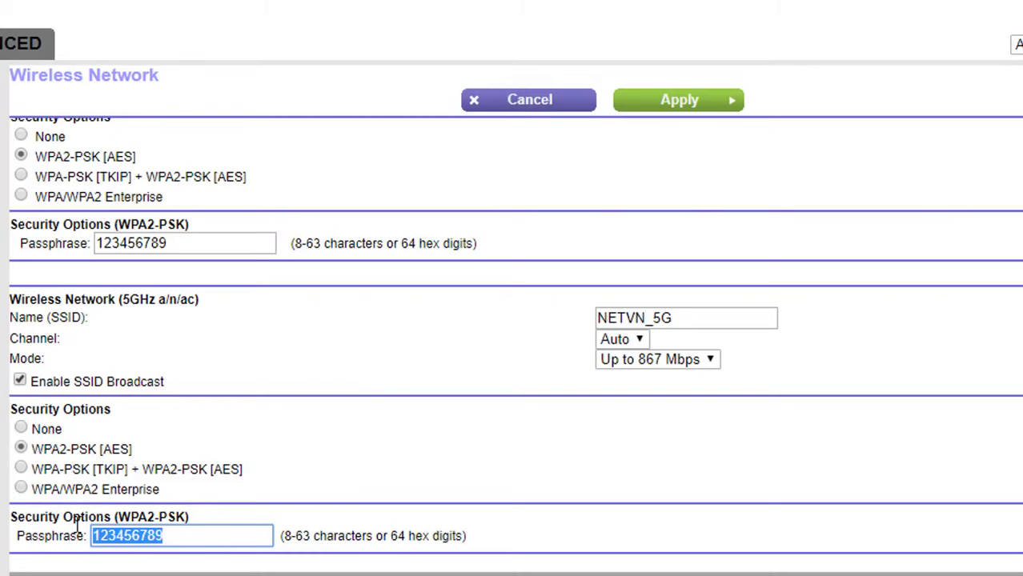
click(46, 449)
double_click(47, 449)
double_click(45, 156)
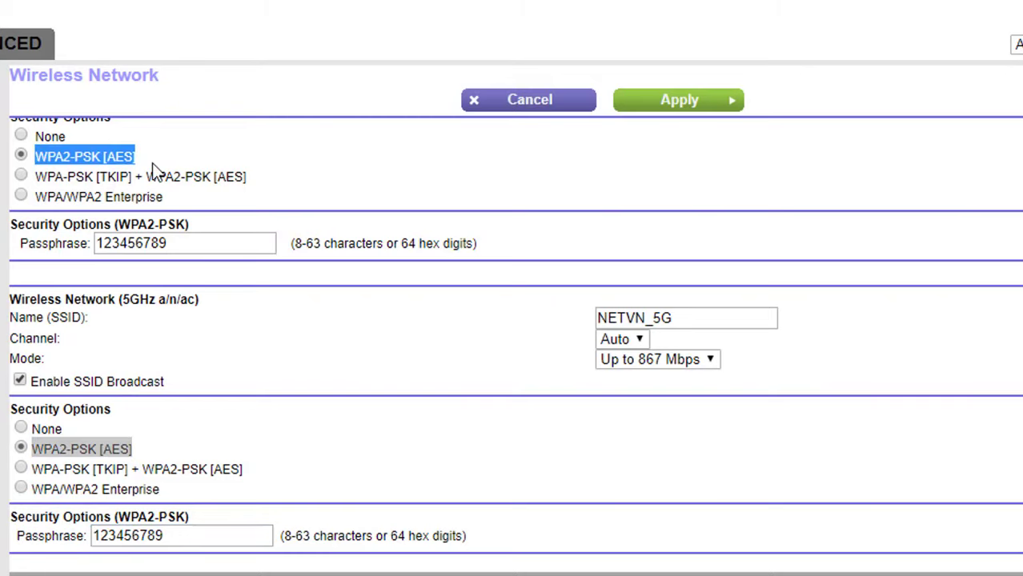
scroll(247, 238, up, 2)
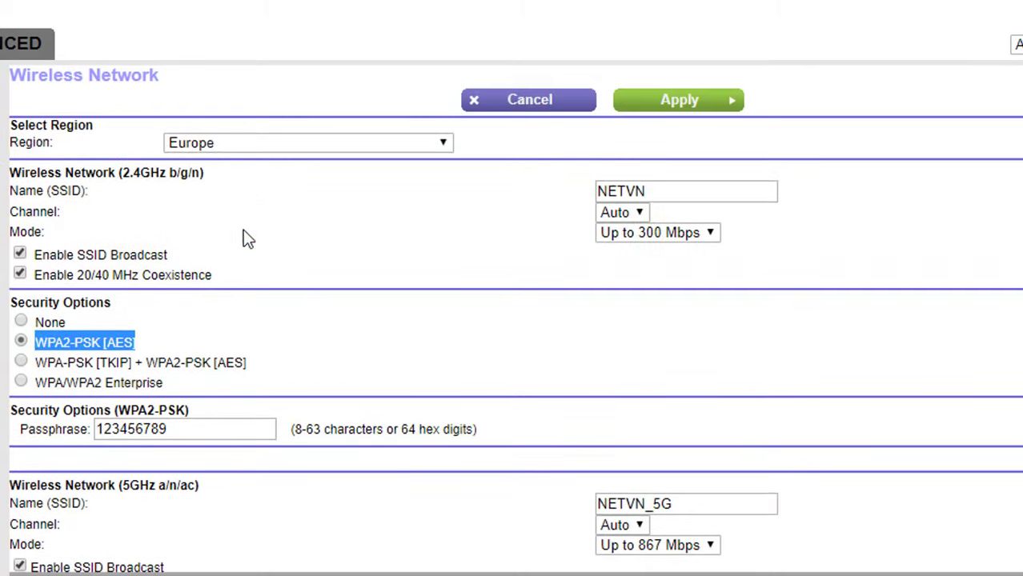
Apply the wireless settings and record the SSIDs NETVN, NETVN_5G in the notes
click(664, 105)
key(alt+Tab)
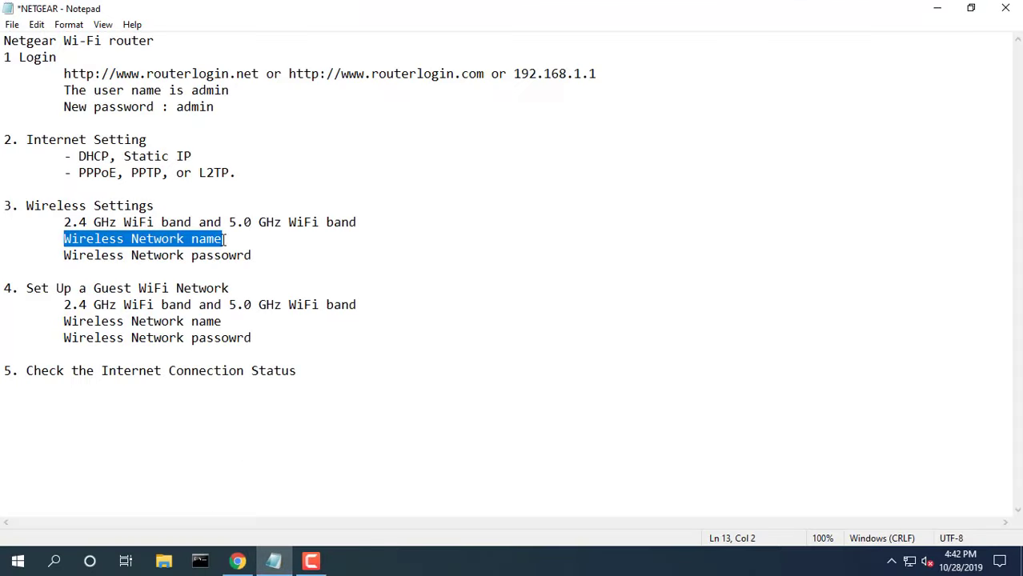
click(250, 242)
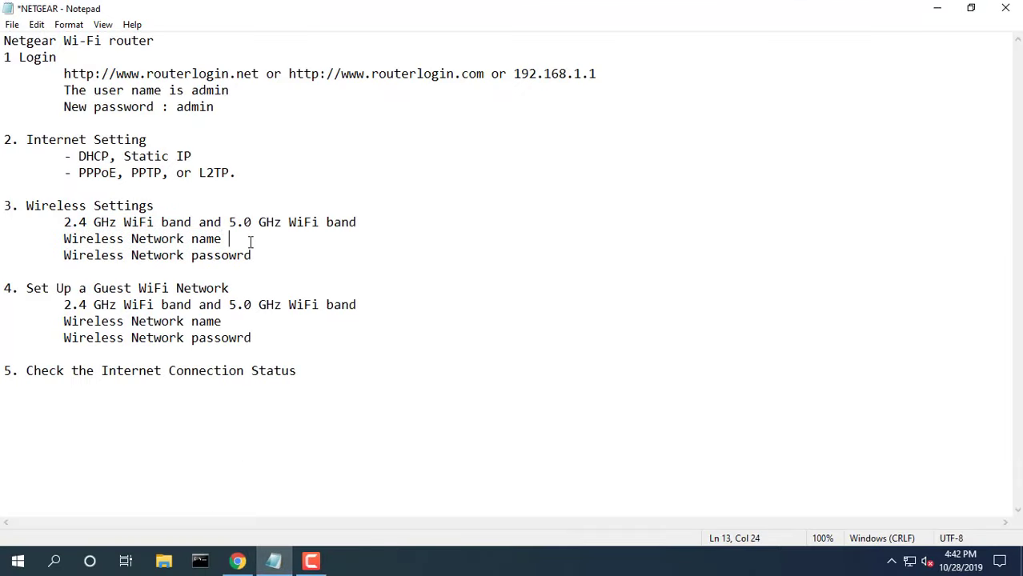
text(NETVN, )
text(NETVN_)
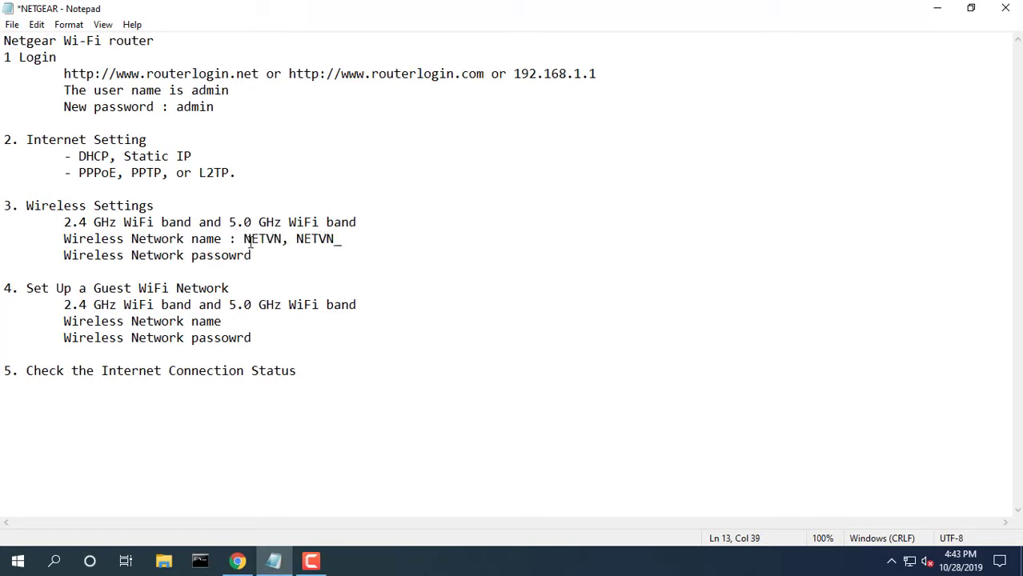
text(5G)
Note the shared passphrase for both bands, then mark the guest network heading as next
click(282, 256)
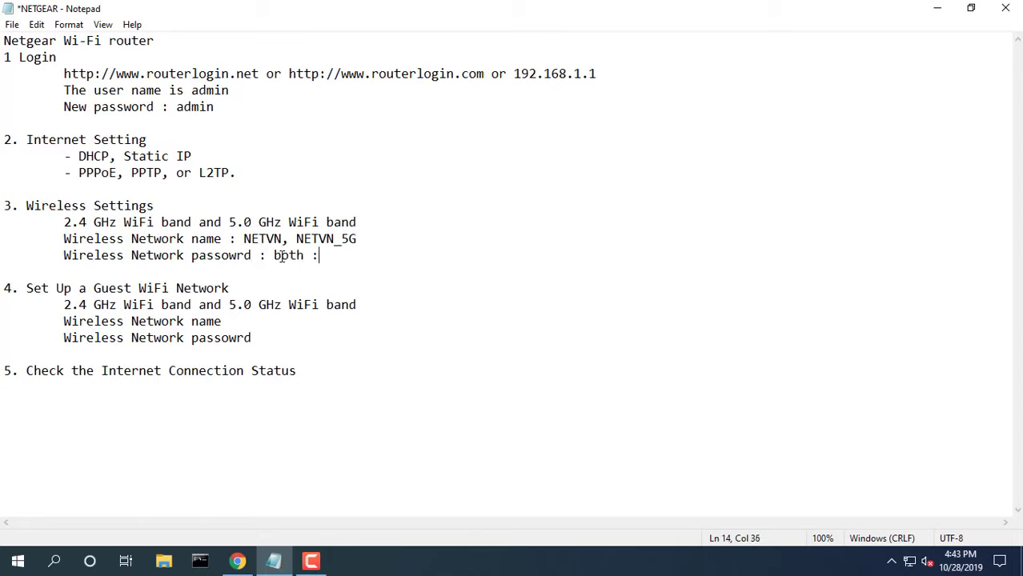
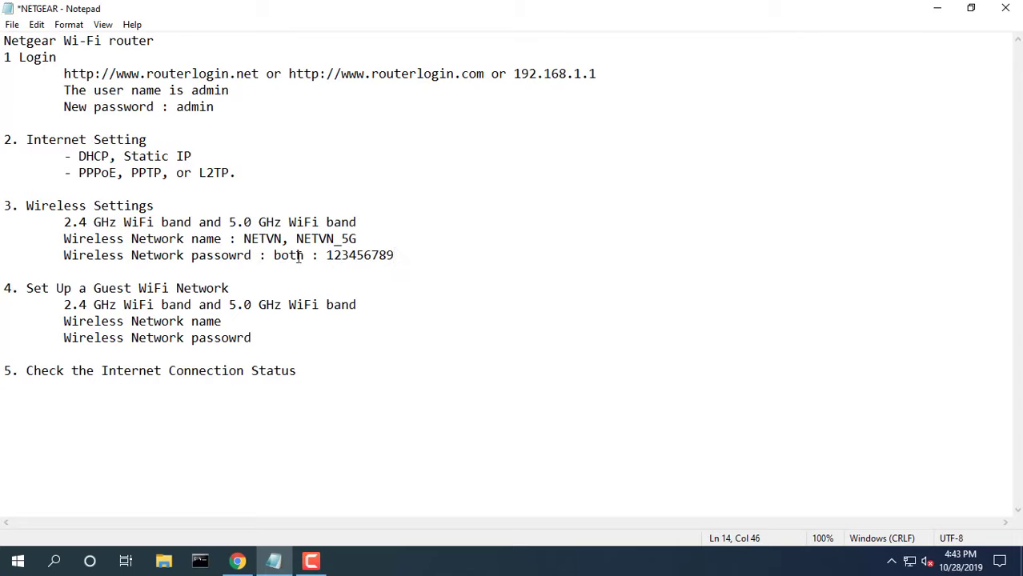
drag(413, 255, 5, 206)
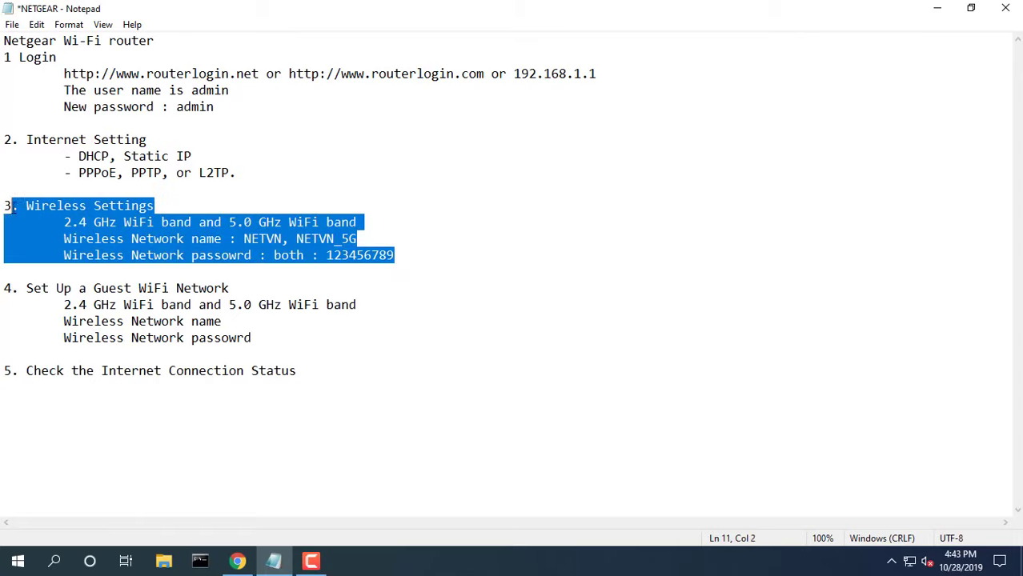
click(404, 252)
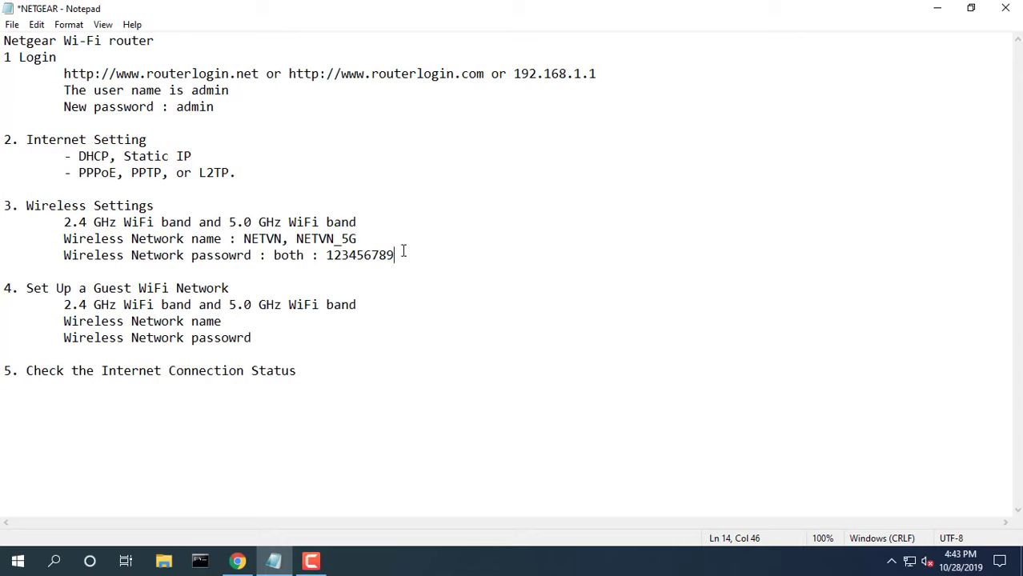
drag(239, 288, 5, 289)
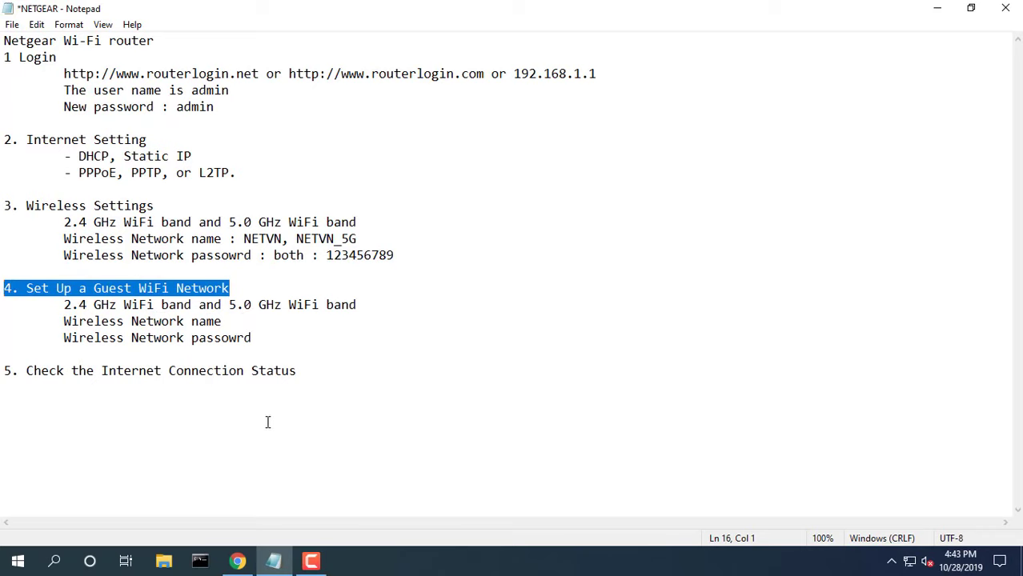
Open Guest Network settings in the router and enable the 2.4GHz NETGEAR_Guest profile
click(238, 561)
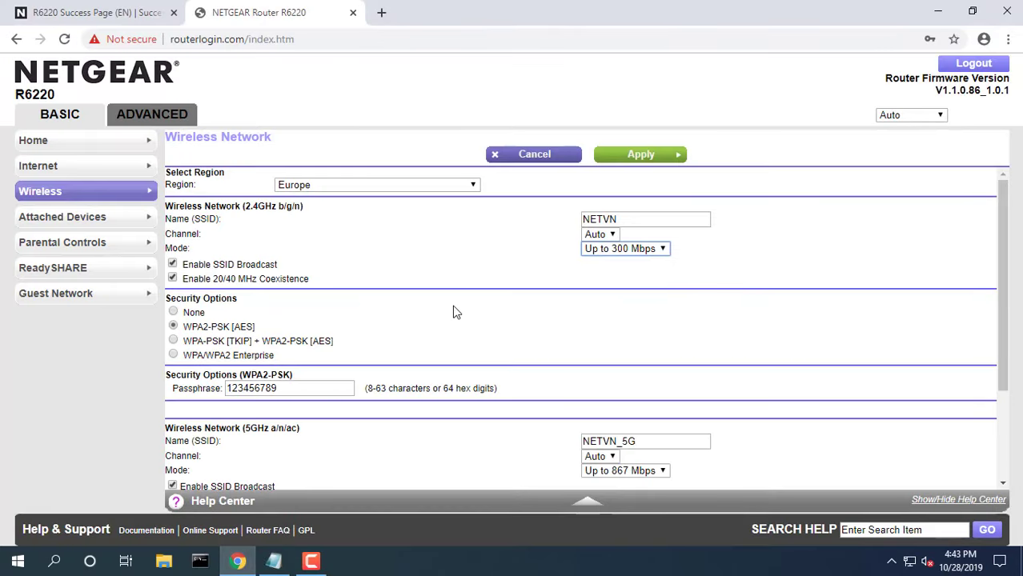
click(69, 300)
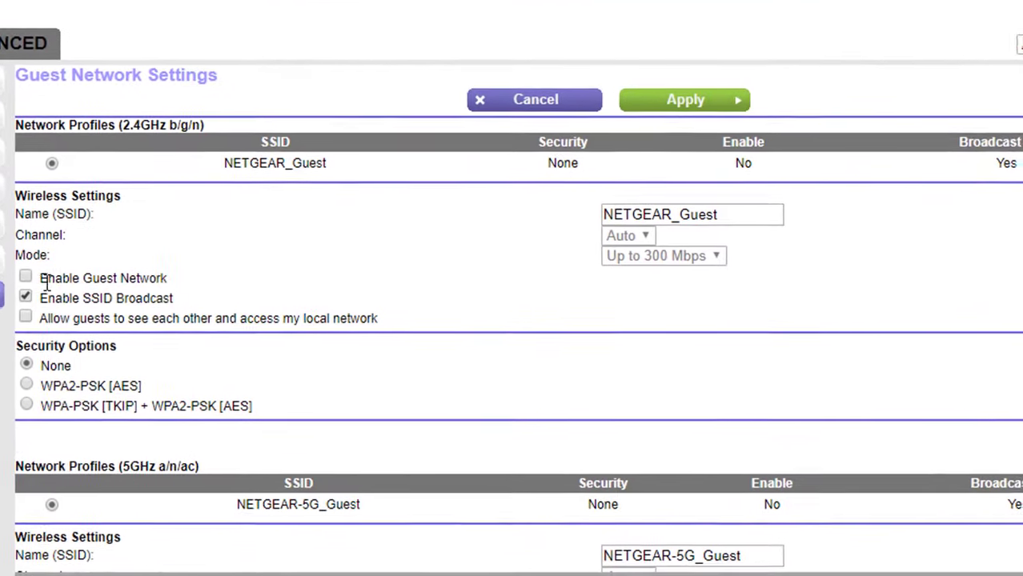
drag(183, 281, 244, 282)
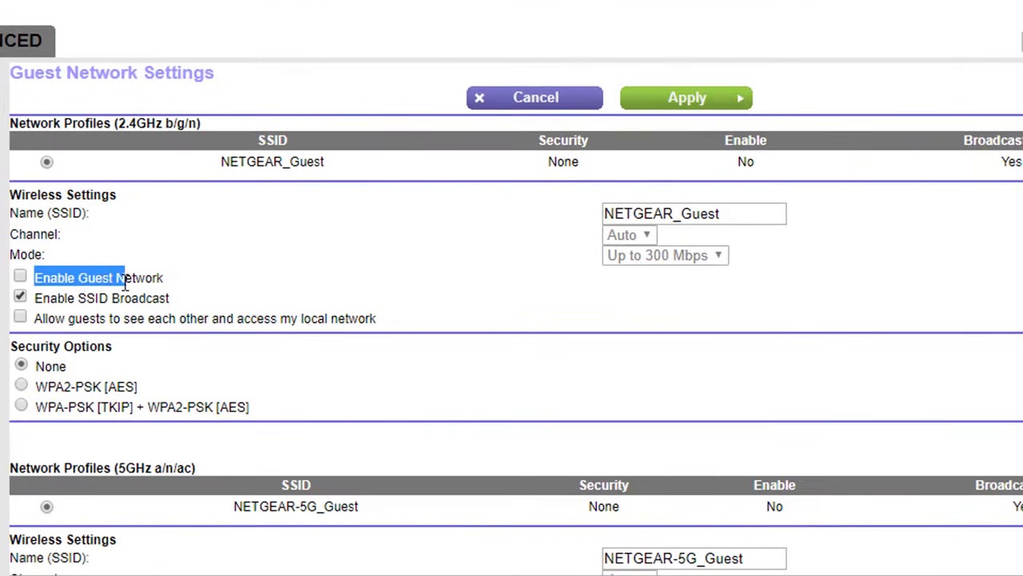
drag(124, 281, 164, 280)
drag(201, 124, 12, 124)
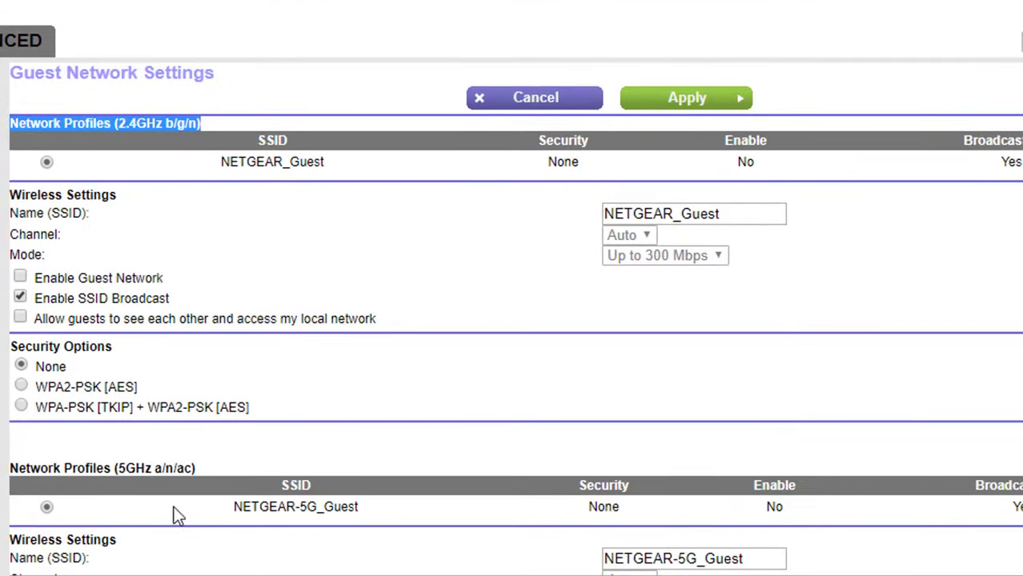
drag(198, 469, 11, 469)
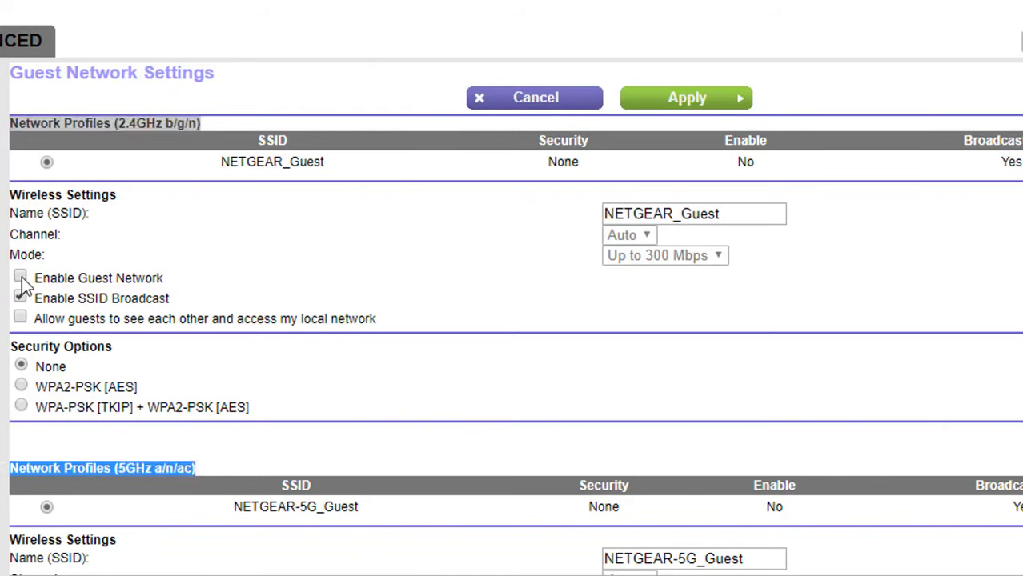
click(20, 277)
Rename the 2.4GHz guest SSID to NETVN_Guest
drag(674, 213, 610, 222)
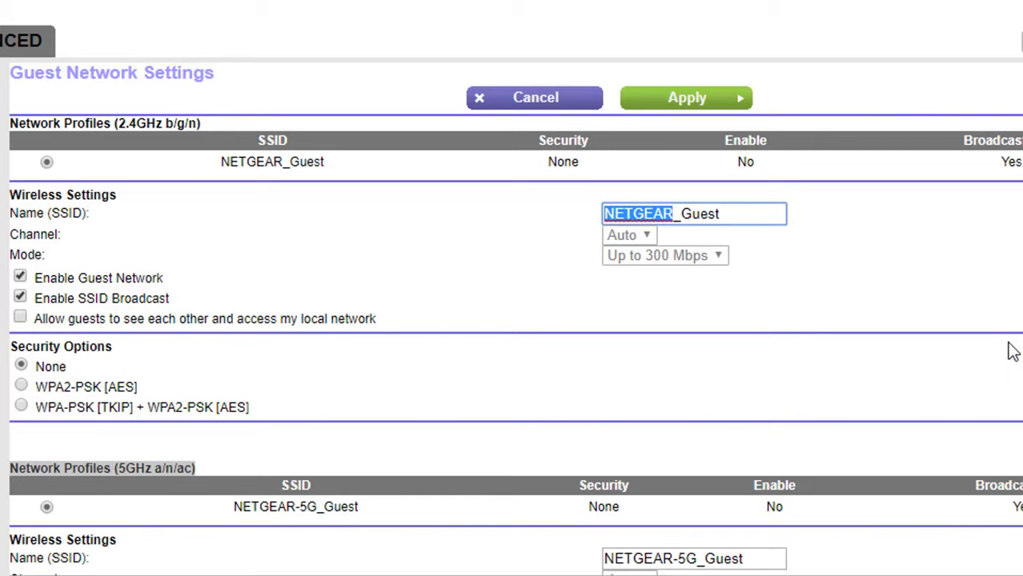
text(e)
key(BackSpace)
text(NETVN)
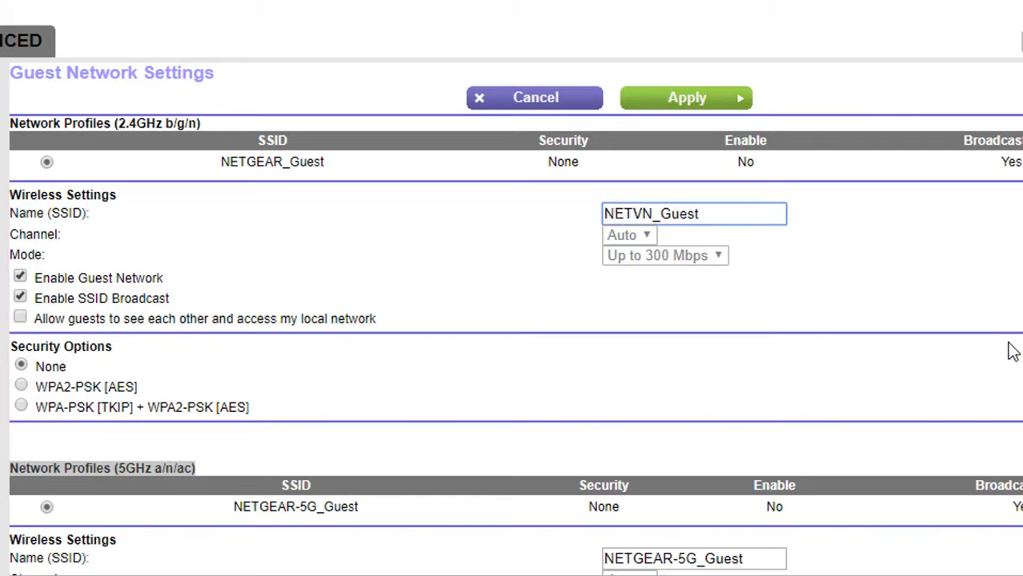
drag(705, 214, 604, 214)
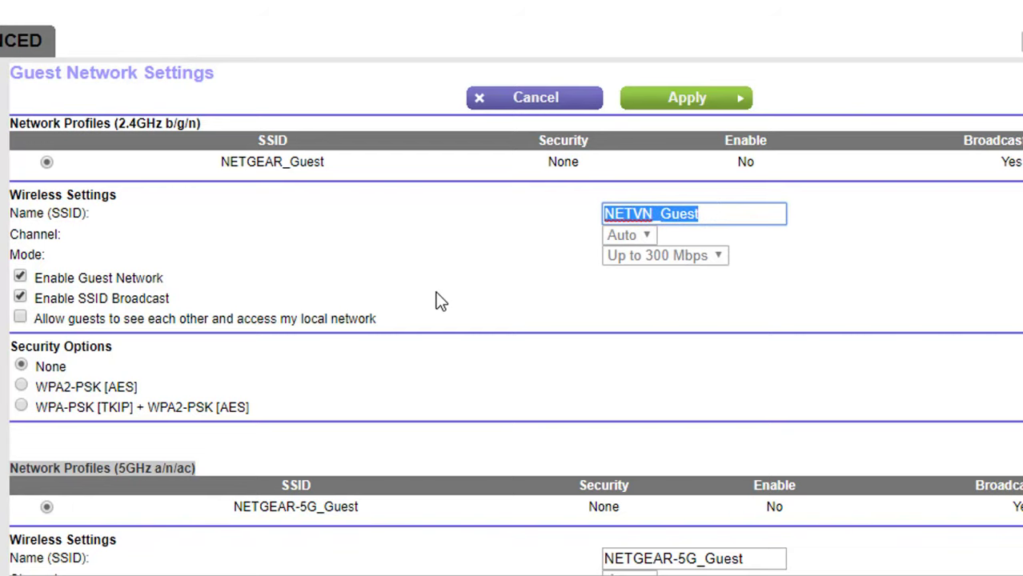
Rename the 5GHz guest SSID to NETVN_Guest_5G
scroll(512, 320, down, 3)
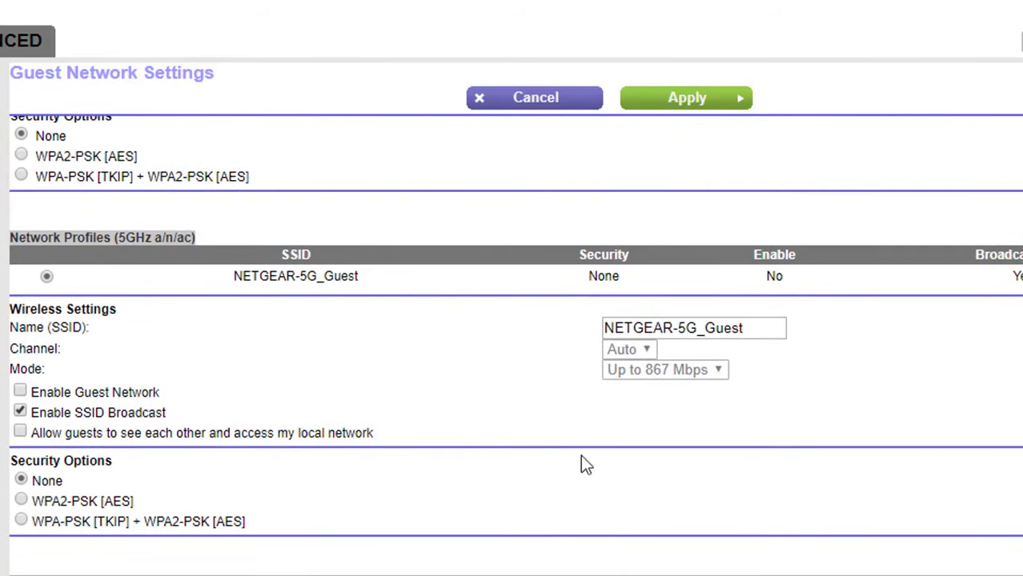
drag(680, 328, 590, 328)
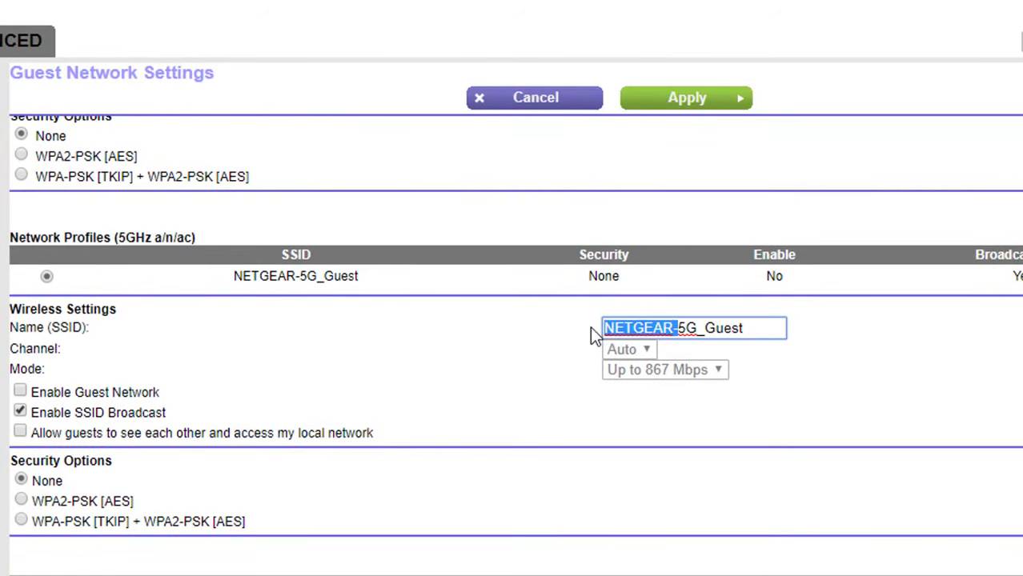
click(704, 328)
drag(708, 328, 573, 328)
key(BackSpace)
text(NETVN)
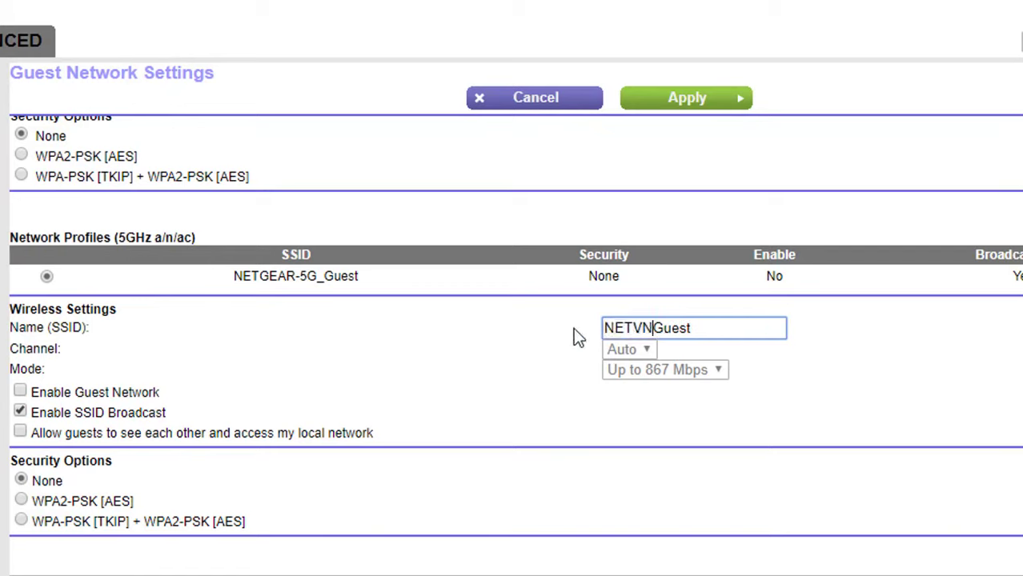
text(_)
key(End)
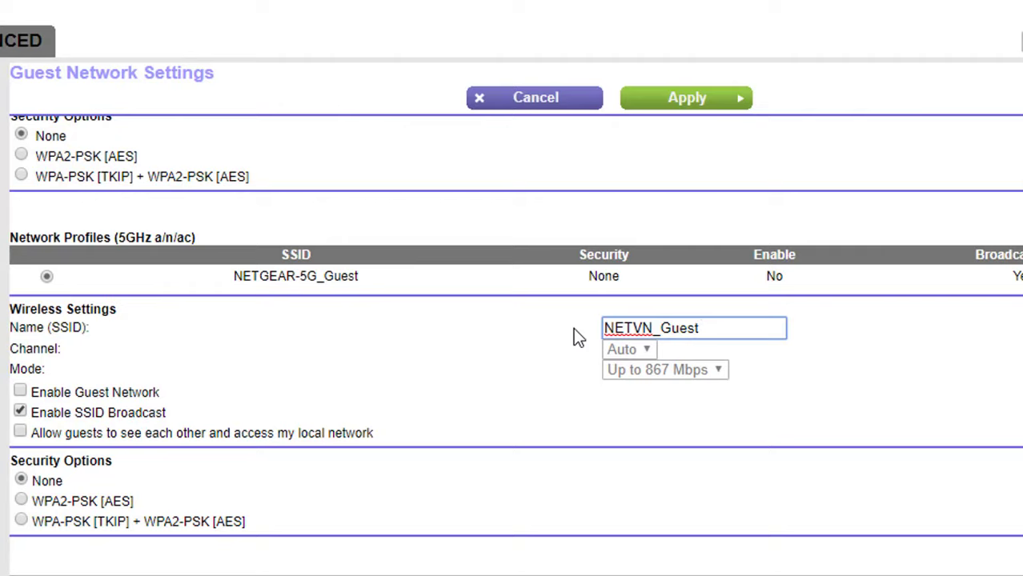
text(_5G)
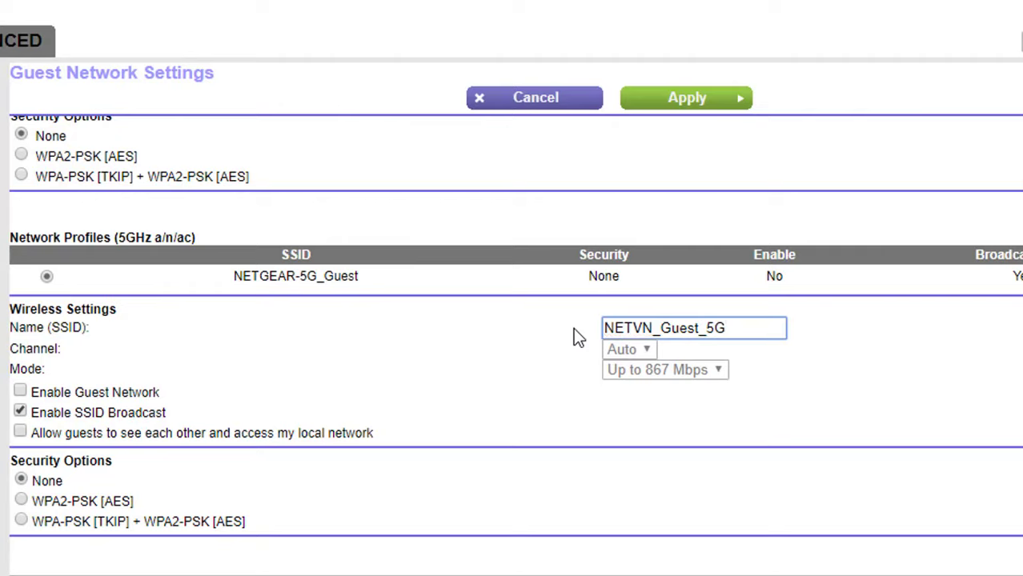